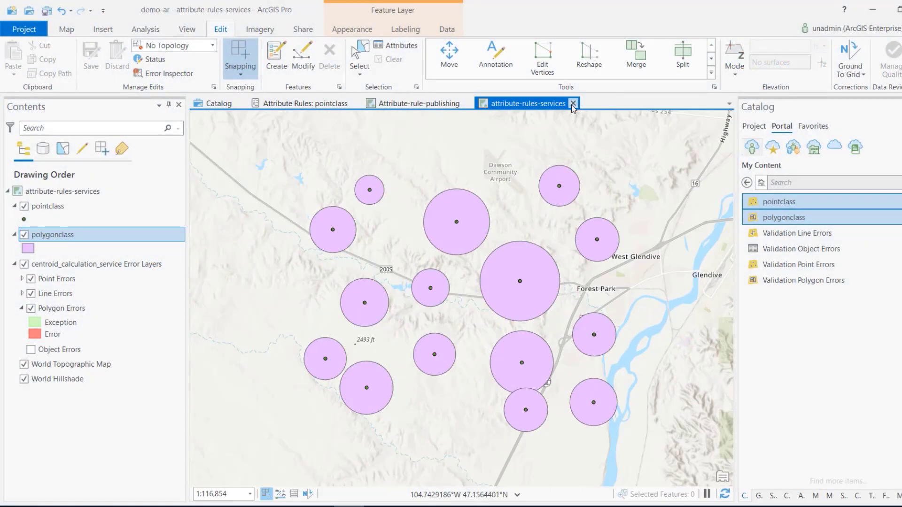
Step: Close the attribute-rules-services map and the pointclass attribute rules view, and save the project
{"action": "left_click", "coordinate": [573, 103]}
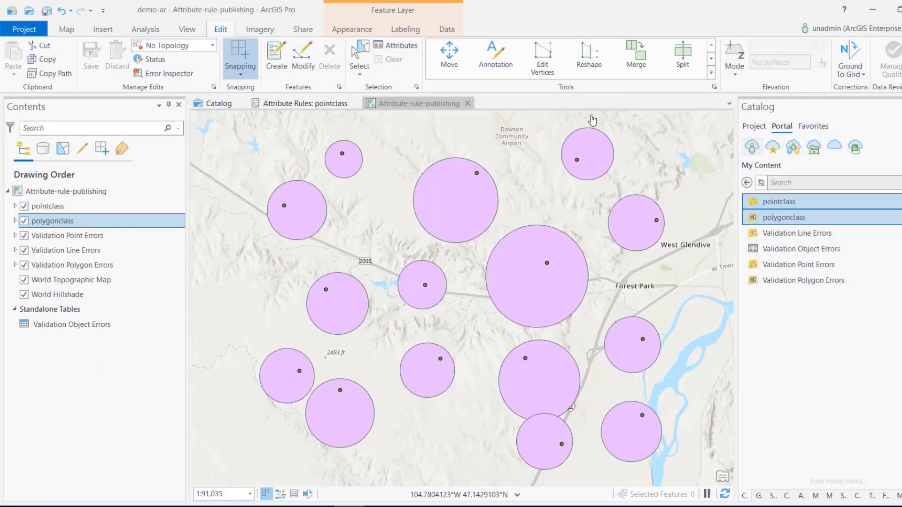
{"action": "left_click", "coordinate": [353, 103]}
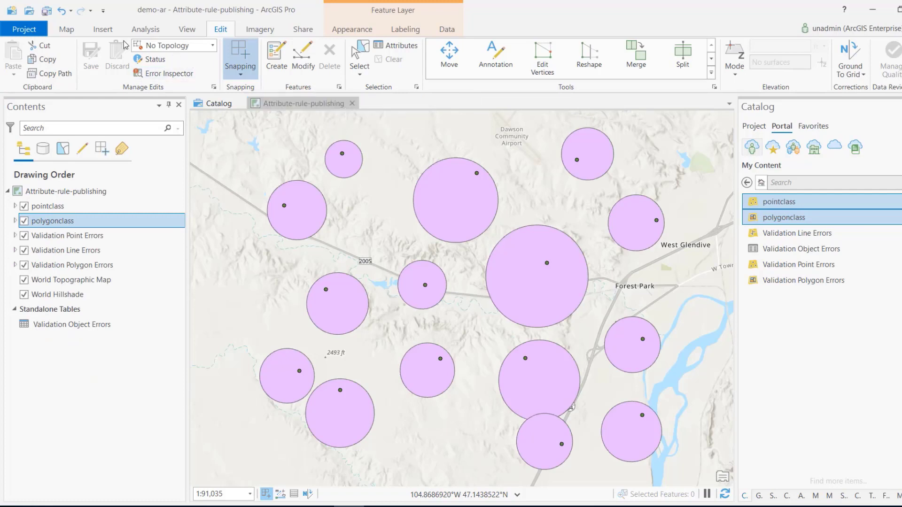
{"action": "left_click", "coordinate": [46, 9]}
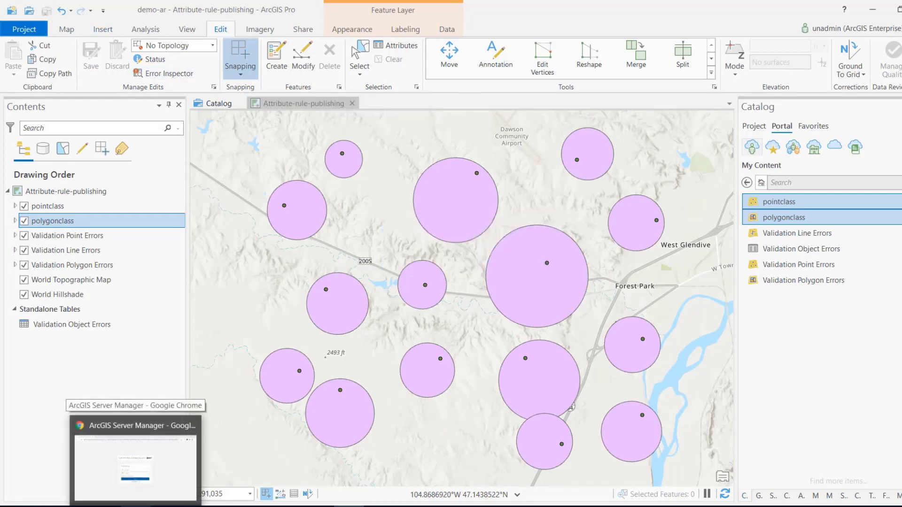
Step: Switch to ArcGIS Server Manager in Chrome and stop the centroid_calculation_service map service
{"action": "left_click", "coordinate": [136, 505]}
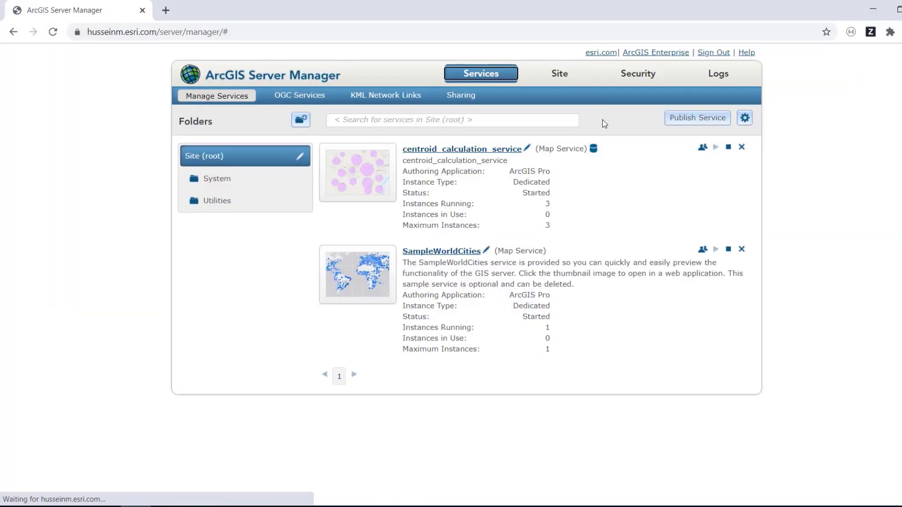
{"action": "left_click", "coordinate": [727, 150]}
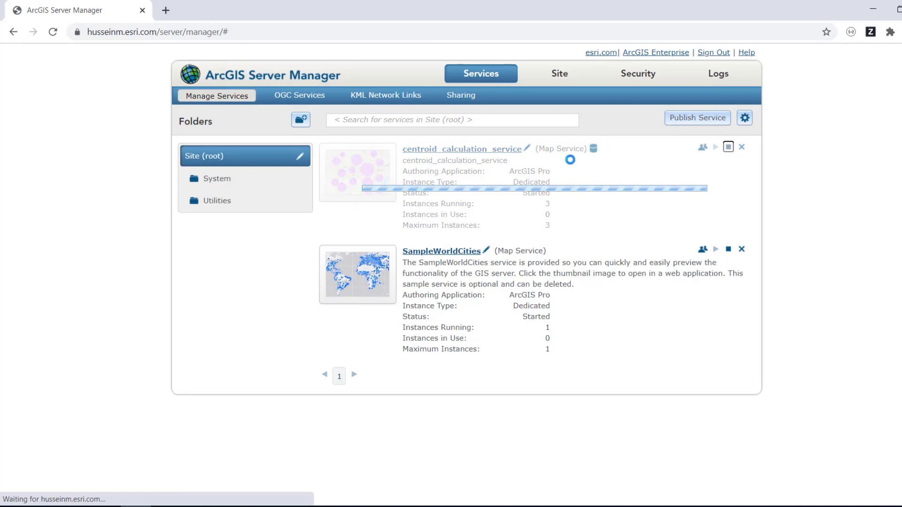
Step: Return to ArcGIS Pro and open the attribute rules design view of demo.demo.pointclass in the demo.sde database
{"action": "left_click", "coordinate": [350, 506]}
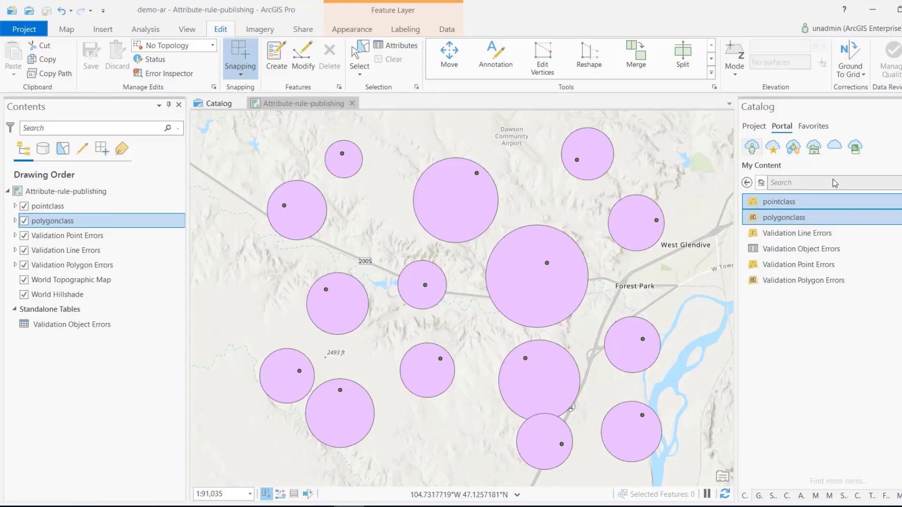
{"action": "left_click", "coordinate": [753, 127]}
{"action": "left_click_drag", "start_coordinate": [737, 193], "coordinate": [658, 189]}
{"action": "left_click", "coordinate": [711, 253]}
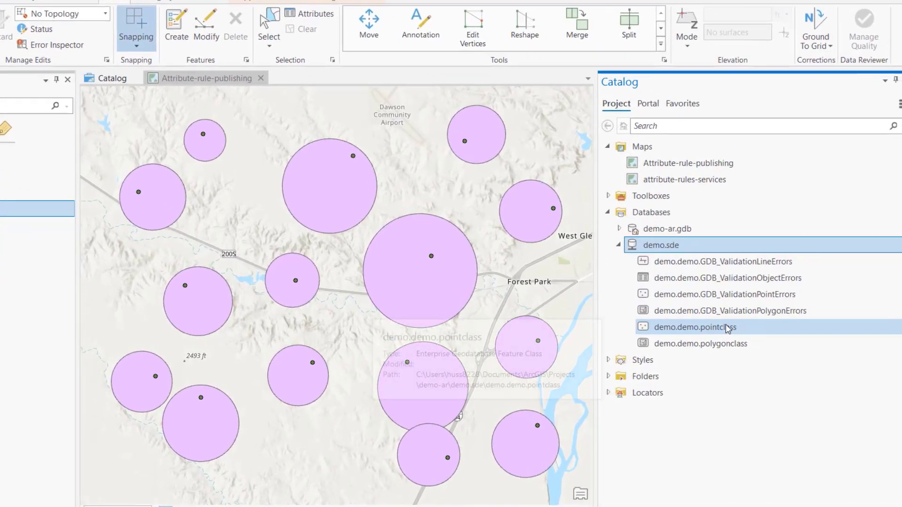
{"action": "right_click", "coordinate": [727, 329]}
{"action": "mouse_move", "coordinate": [805, 238]}
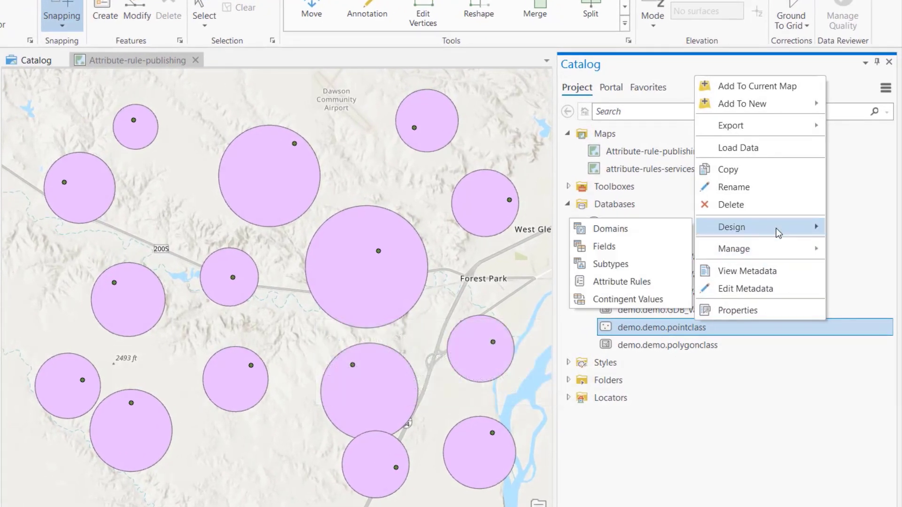
{"action": "left_click", "coordinate": [643, 284]}
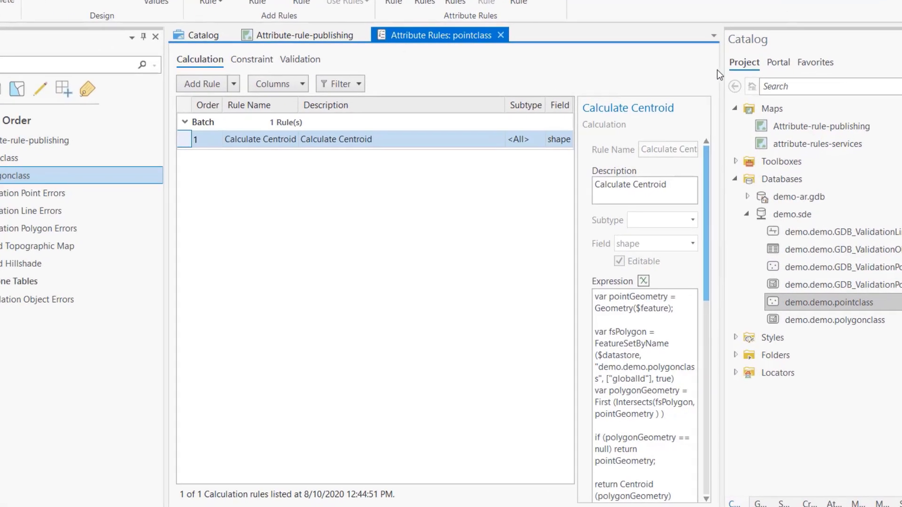
Step: Add a new validation rule to the pointclass attribute rules and widen its details area
{"action": "left_click_drag", "start_coordinate": [576, 157], "coordinate": [512, 157]}
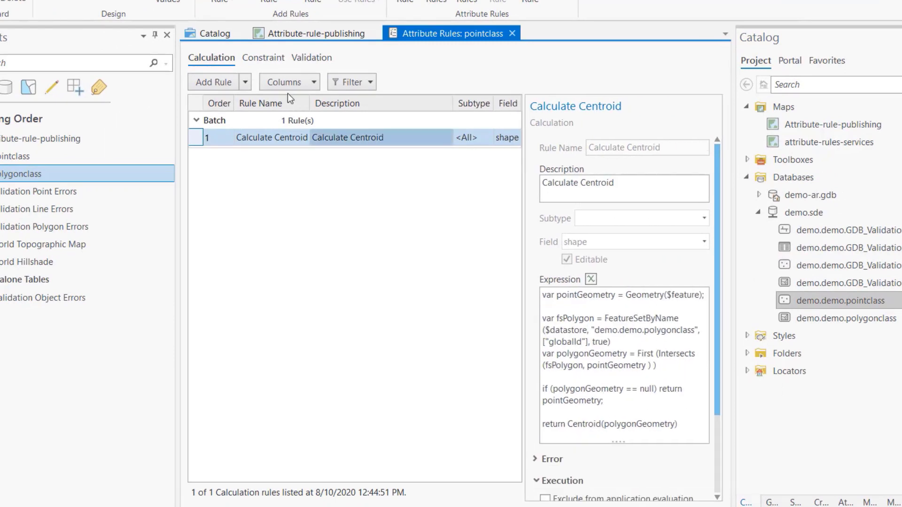
{"action": "left_click", "coordinate": [245, 82]}
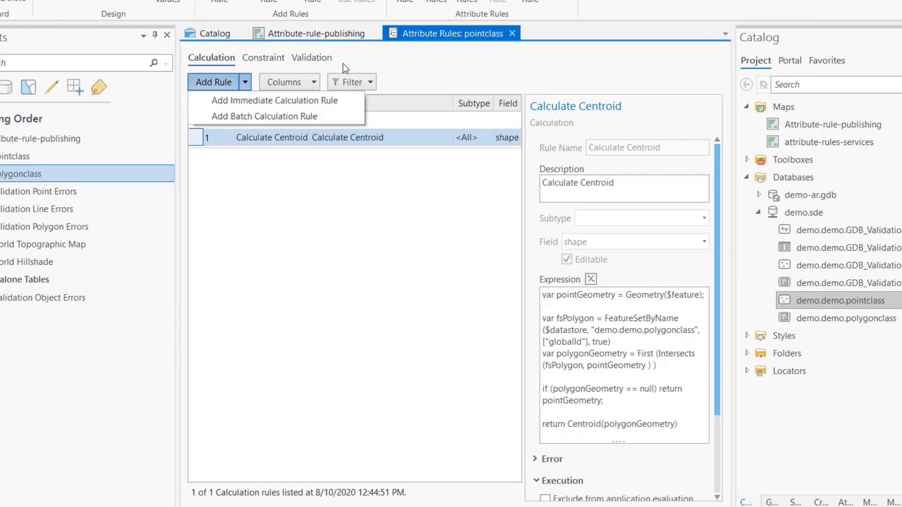
{"action": "left_click", "coordinate": [321, 62]}
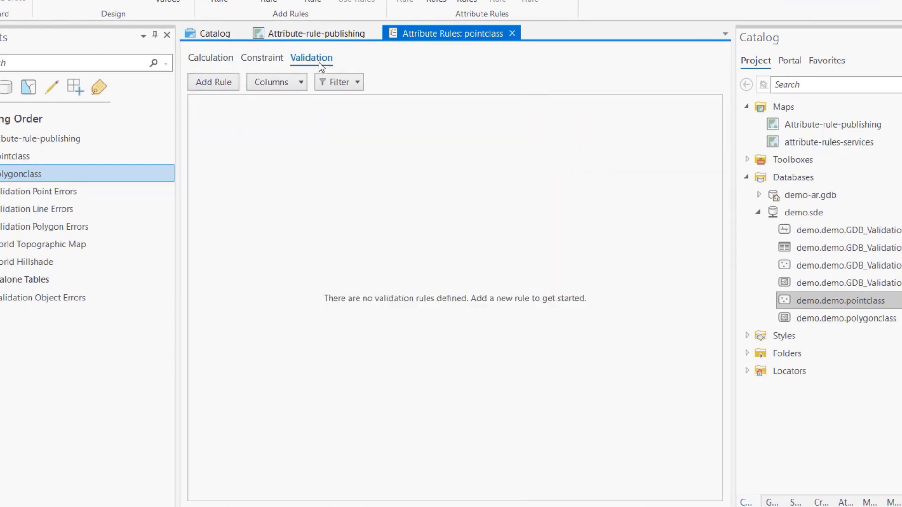
{"action": "left_click", "coordinate": [229, 89]}
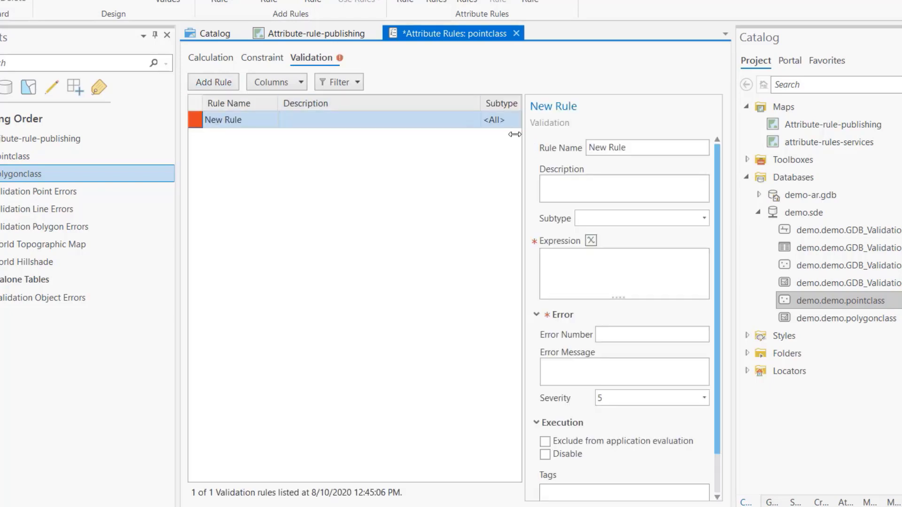
{"action": "left_click_drag", "start_coordinate": [515, 134], "coordinate": [484, 134]}
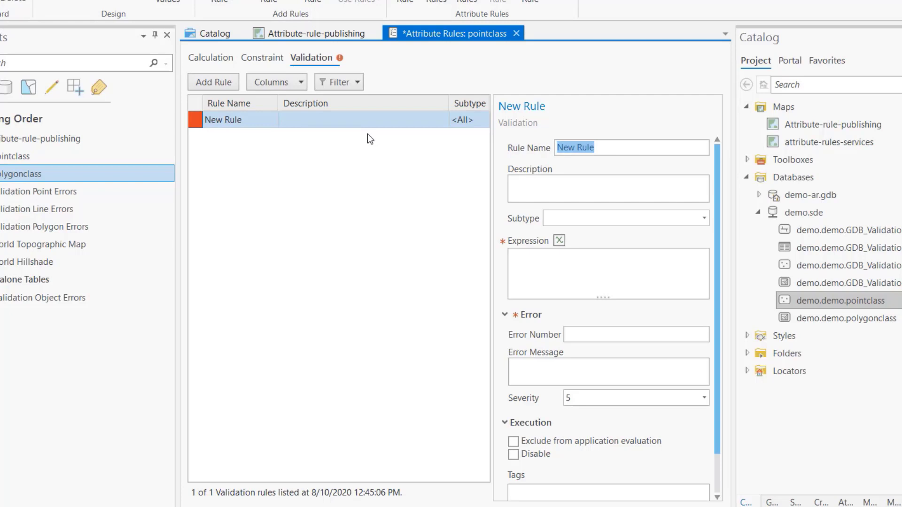
Step: Name the validation rule "Error if point outside polygon" and reuse that text as its description
{"action": "type", "text": "Error if"}
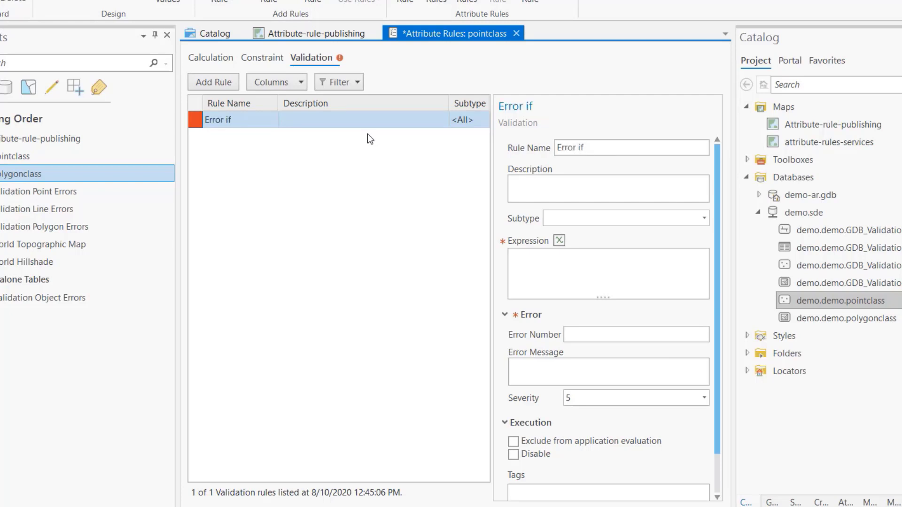
{"action": "type", "text": " point outsi"}
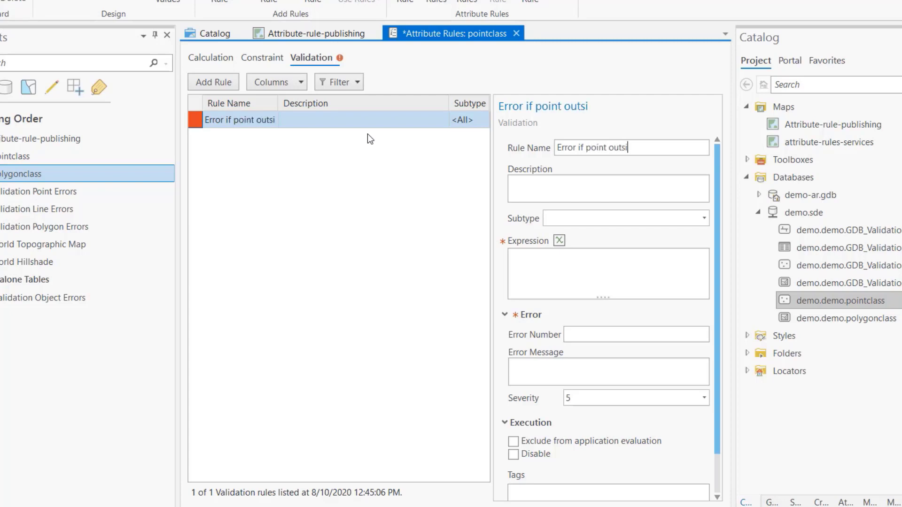
{"action": "type", "text": "de polygon"}
{"action": "key", "text": "Return"}
{"action": "key", "text": "ctrl+c"}
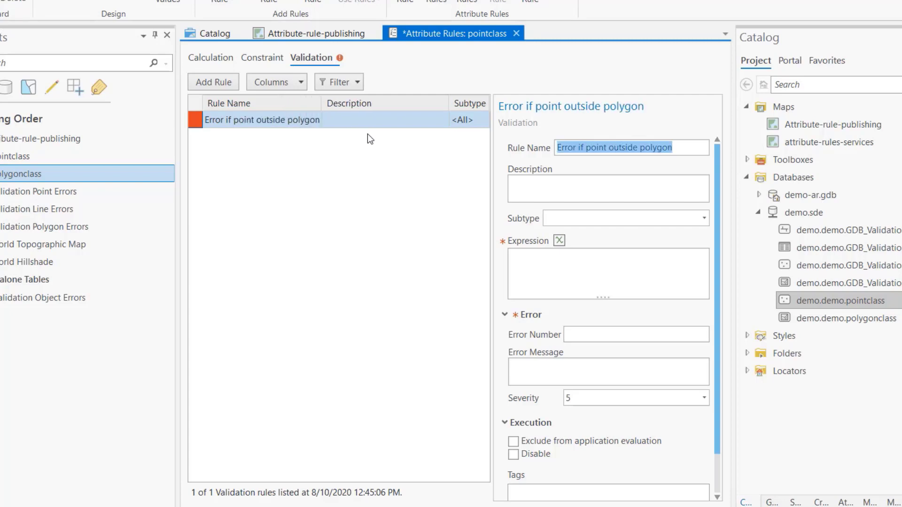
{"action": "left_click", "coordinate": [558, 192]}
{"action": "key", "text": "ctrl+v"}
Step: Set the rule's subtype to <All> and its error number to 100
{"action": "left_click", "coordinate": [583, 223]}
{"action": "left_click", "coordinate": [588, 230]}
{"action": "left_click", "coordinate": [572, 287]}
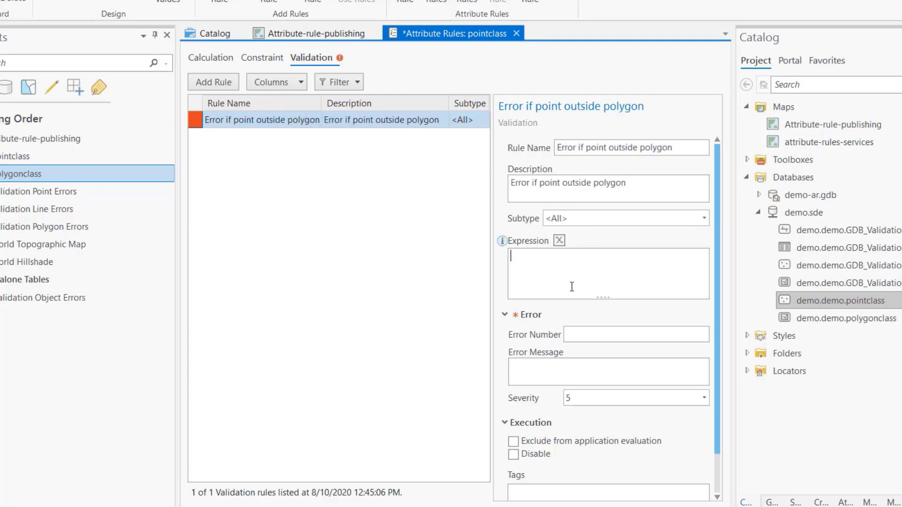
{"action": "left_click", "coordinate": [600, 335]}
{"action": "type", "text": "100"}
{"action": "left_click_drag", "start_coordinate": [493, 206], "coordinate": [488, 188]}
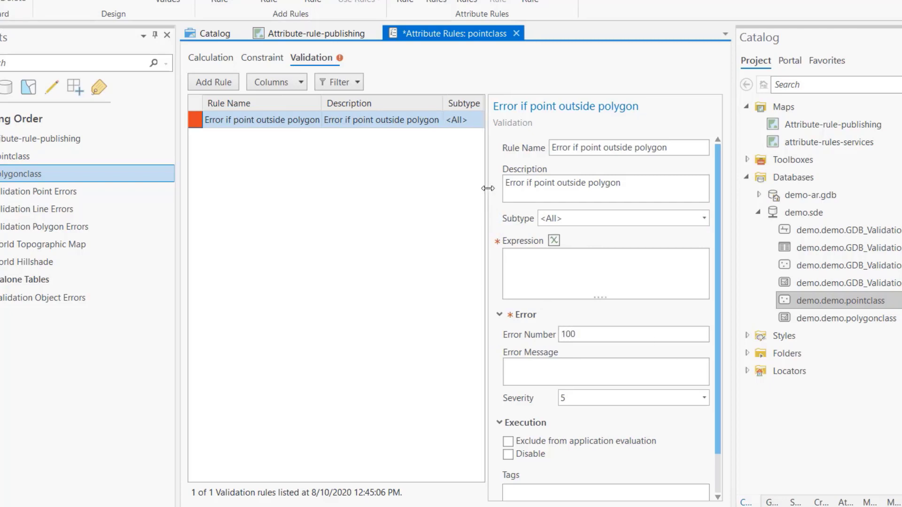
Step: Set the rule's error message to "Point feature is outside polygon"
{"action": "left_click", "coordinate": [590, 366]}
{"action": "key", "text": "ctrl+v"}
{"action": "key", "text": "ctrl+a"}
{"action": "type", "text": "Er"}
{"action": "key", "text": "BackSpace"}
{"action": "key", "text": "BackSpace"}
{"action": "type", "text": "Point an"}
{"action": "key", "text": "BackSpace"}
{"action": "key", "text": "BackSpace"}
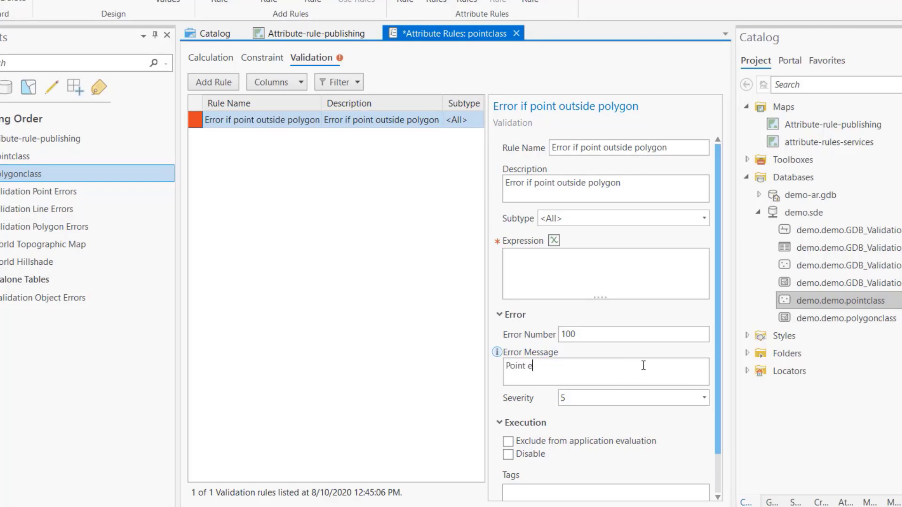
{"action": "type", "text": "feature is outside polygon"}
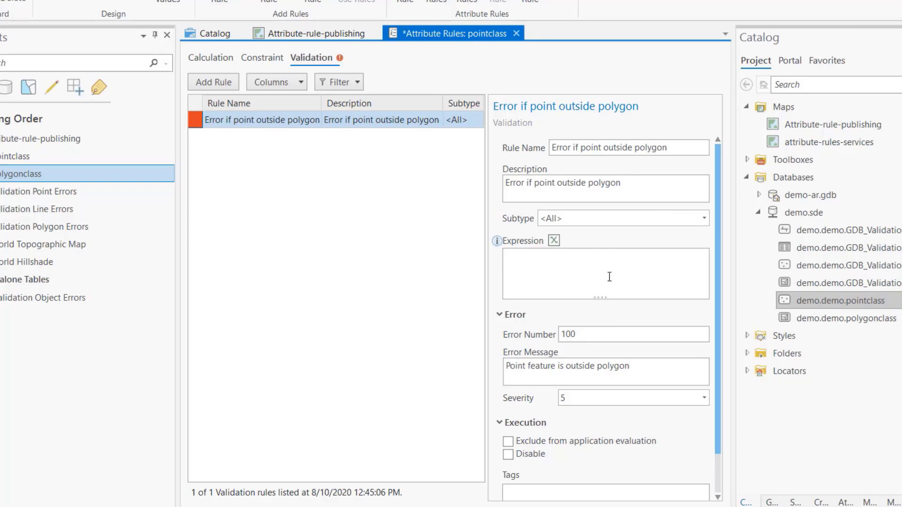
Step: In an enlarged expression builder, write var fsPolygon = FeatureSetByName($datastore, "polygonclass", ["globalId"],false)
{"action": "left_click", "coordinate": [554, 240]}
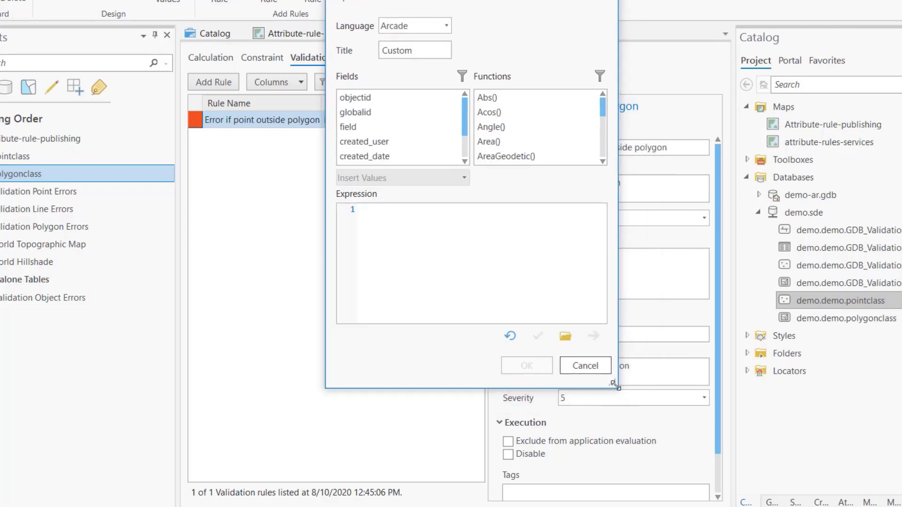
{"action": "left_click_drag", "start_coordinate": [617, 386], "coordinate": [794, 455]}
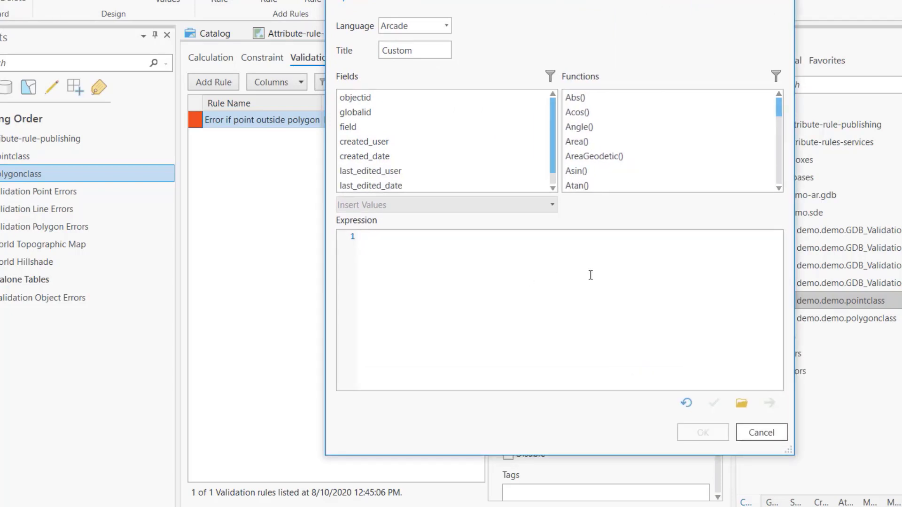
{"action": "type", "text": "var fs"}
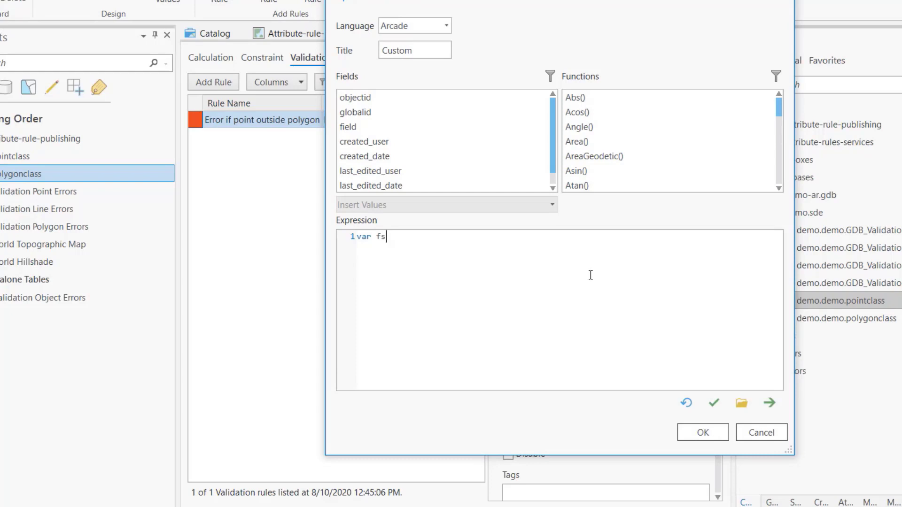
{"action": "type", "text": "Polygon = FeatureSet"}
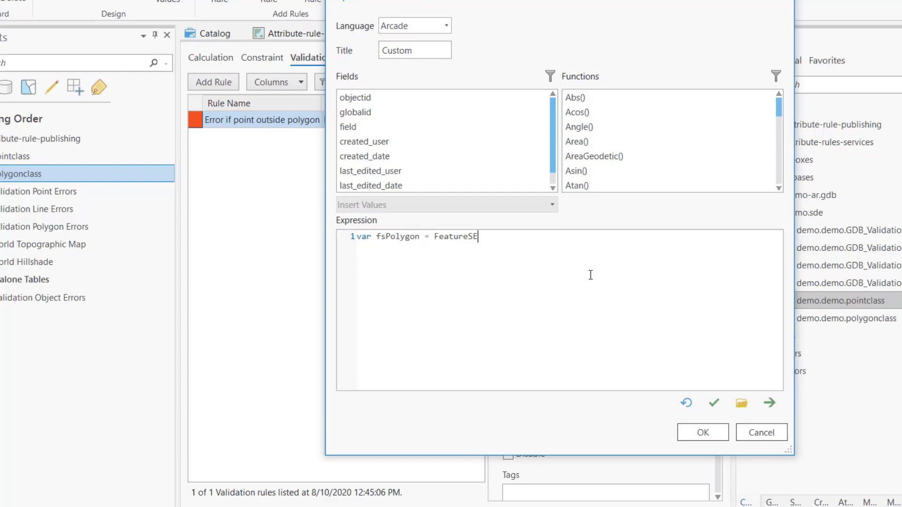
{"action": "type", "text": "ByName($datast"}
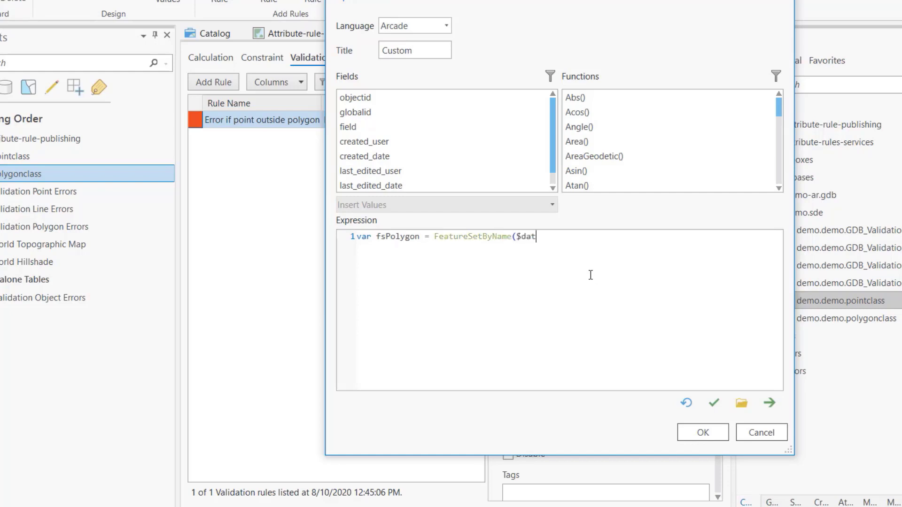
{"action": "key", "text": "BackSpace"}
{"action": "key", "text": "BackSpace"}
{"action": "type", "text": "store, \"polygonglass"}
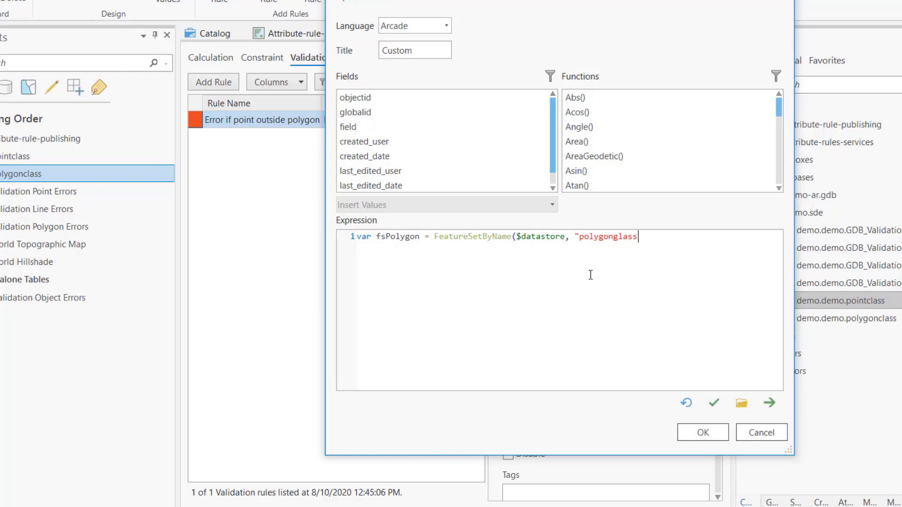
{"action": "key", "text": "BackSpace"}
{"action": "key", "text": "BackSpace"}
{"action": "key", "text": "BackSpace"}
{"action": "key", "text": "BackSpace"}
{"action": "key", "text": "BackSpace"}
{"action": "type", "text": "class\", [\"globalId\"],false)"}
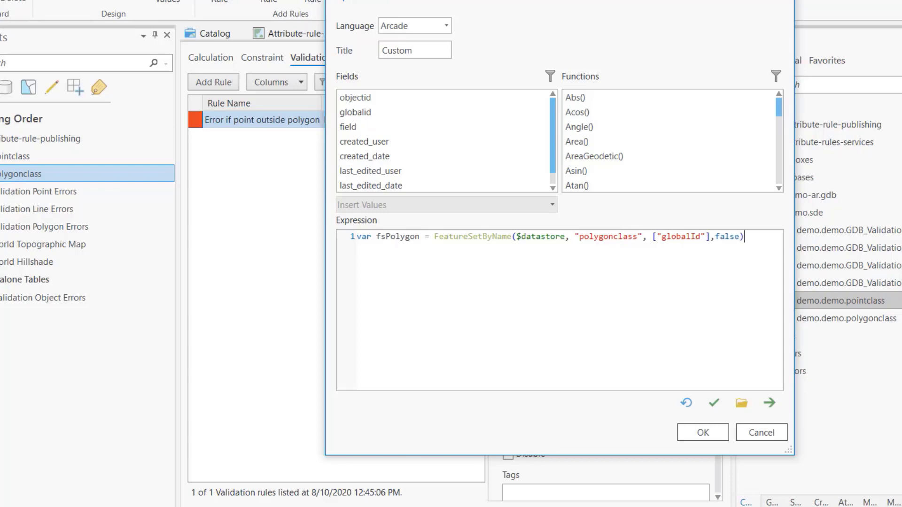
Step: Add the line var pointGeometry = Geometry($feature) to the expression, separated by a blank line
{"action": "left_click_drag", "start_coordinate": [597, 0], "coordinate": [537, 0]}
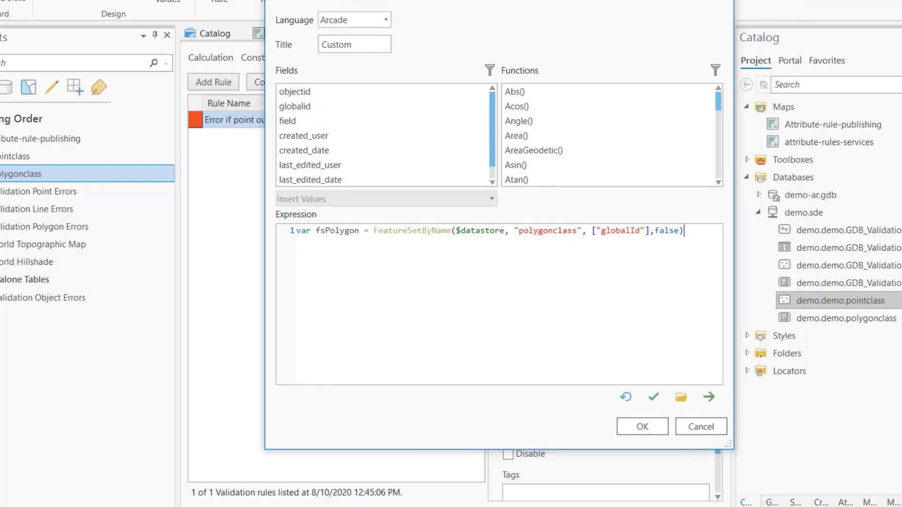
{"action": "key", "text": "Return"}
{"action": "key", "text": "Return"}
{"action": "key", "text": "BackSpace"}
{"action": "key", "text": "Return"}
{"action": "key", "text": "BackSpace"}
{"action": "key", "text": "Return"}
{"action": "type", "text": "var pointGeomet"}
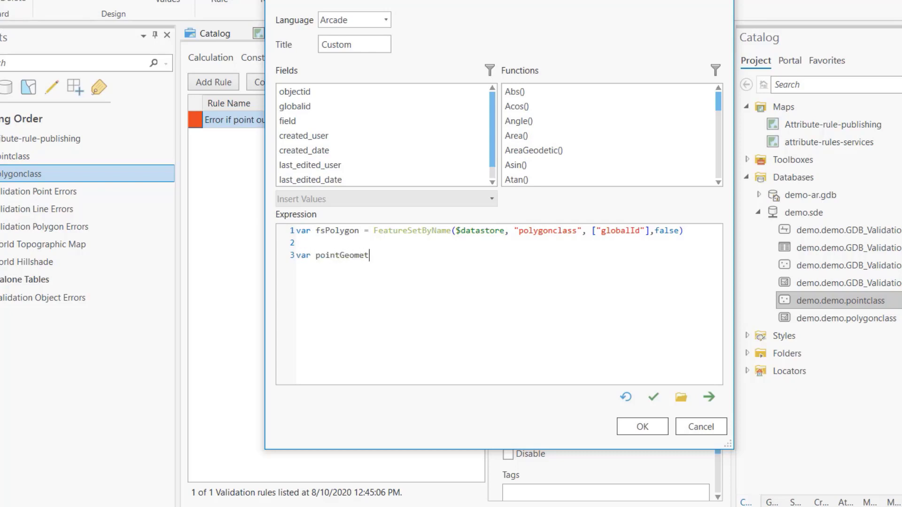
{"action": "type", "text": "ry = Geometry($feature)"}
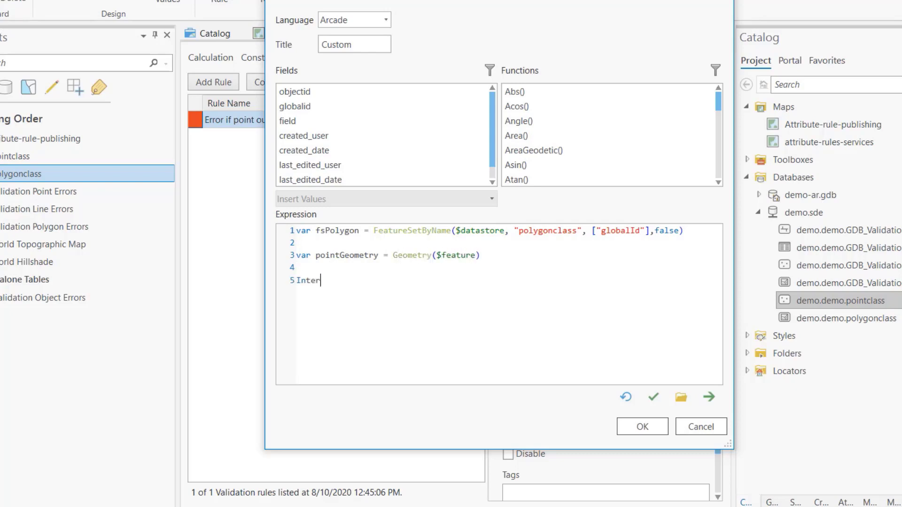
Step: Add the line var polygonFeature = First(Intersects(fsPolygon, pointGeometry)); to the expression
{"action": "type", "text": "ts"}
{"action": "type", "text": "v"}
{"action": "type", "text": "ar "}
{"action": "type", "text": "polygonFeature ="}
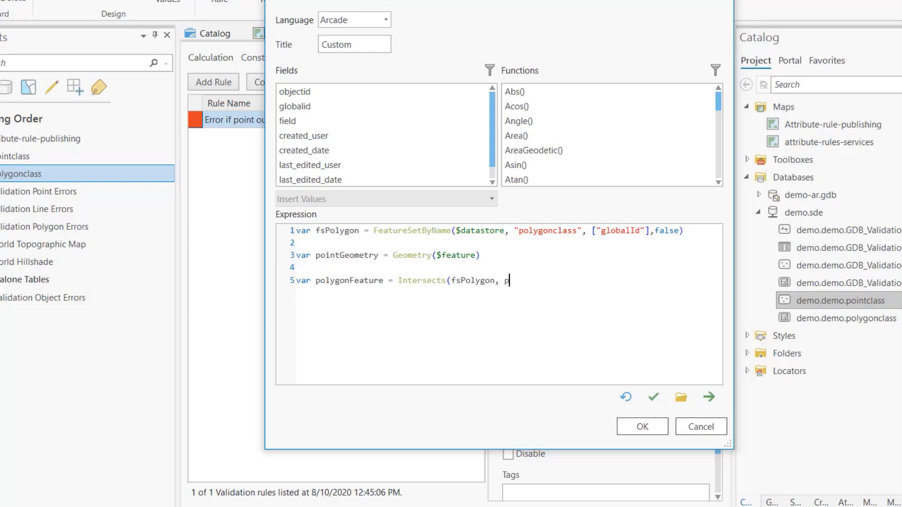
{"action": "type", "text": "ointGeometry"}
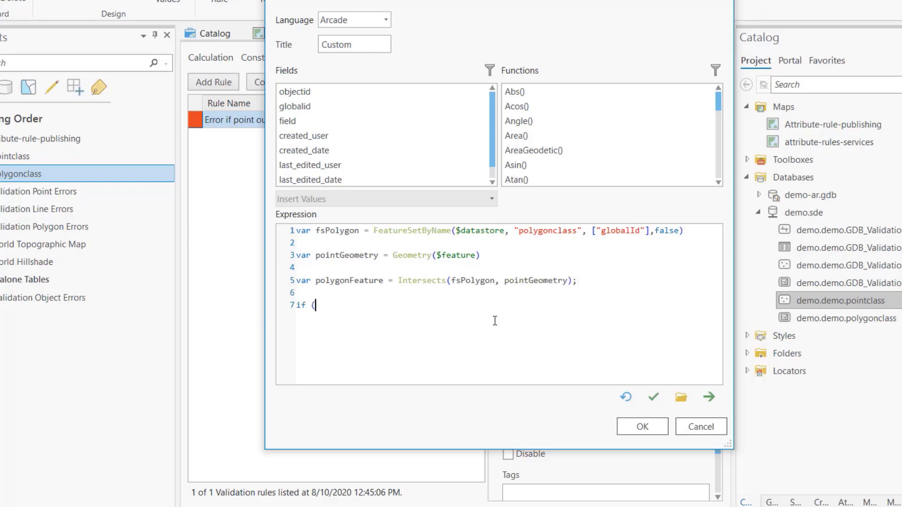
{"action": "type", "text": "First("}
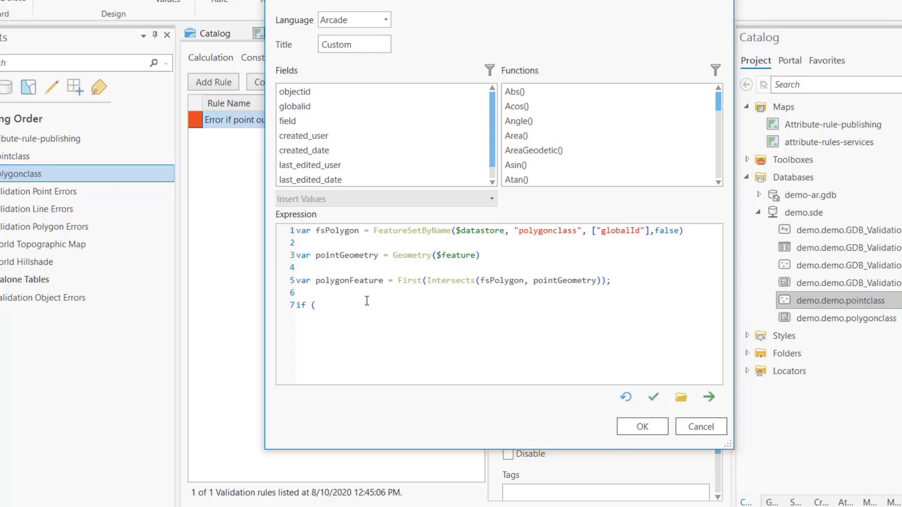
Step: Complete the condition if (polygonFeature == null) return false; and follow it with return true;
{"action": "double_click", "coordinate": [358, 282]}
{"action": "key", "text": "ctrl+c"}
{"action": "left_click", "coordinate": [358, 306]}
{"action": "key", "text": "ctrl+v"}
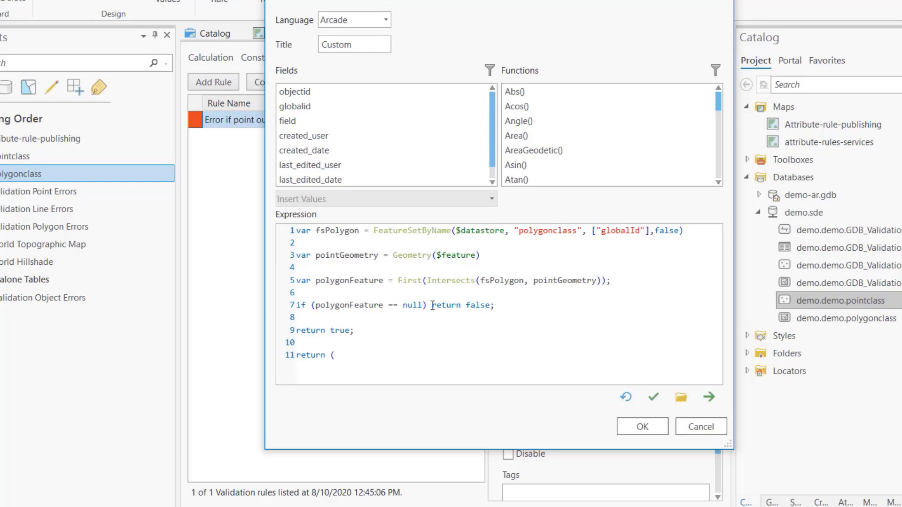
Step: Try a one-line alternative, return !(polygonFeature == null), at the end of the expression, and remove that line again
{"action": "left_click_drag", "start_coordinate": [433, 306], "coordinate": [310, 306]}
{"action": "key", "text": "ctrl+c"}
{"action": "left_click", "coordinate": [375, 356]}
{"action": "key", "text": "ctrl+v"}
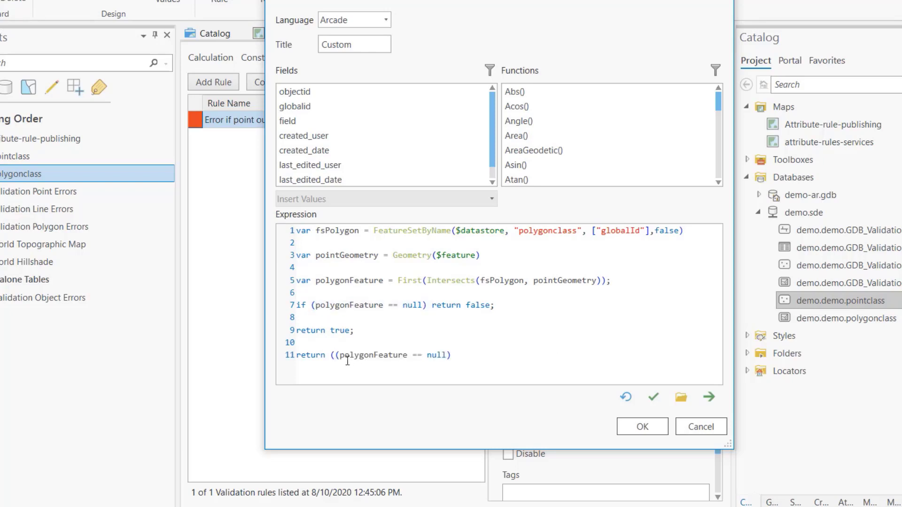
{"action": "key", "text": "BackSpace"}
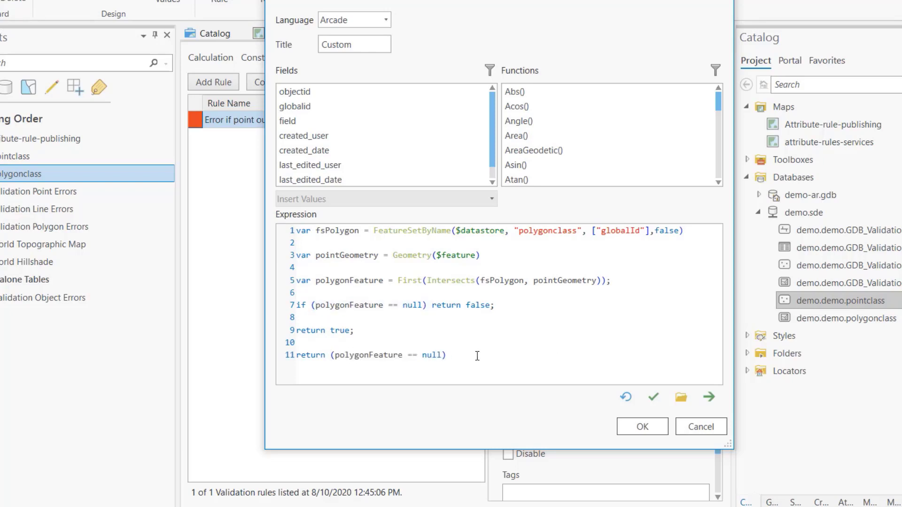
{"action": "left_click_drag", "start_coordinate": [464, 356], "coordinate": [205, 362]}
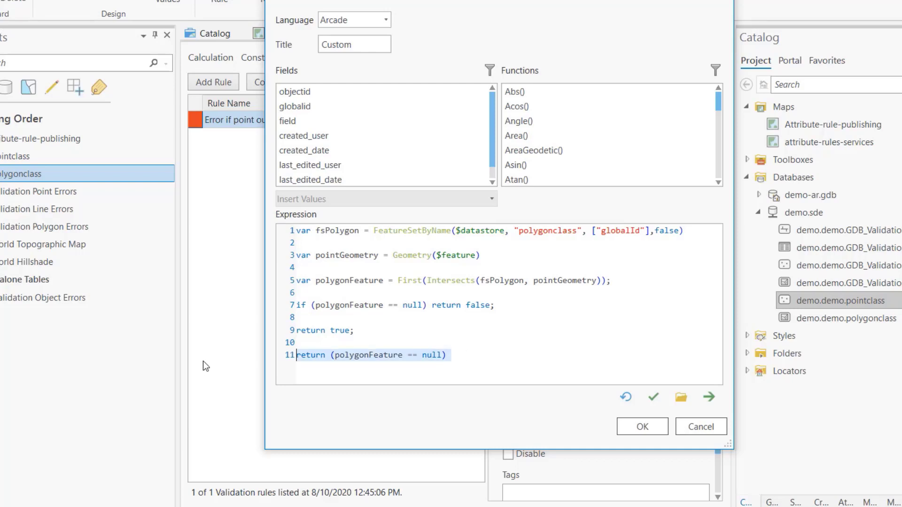
{"action": "left_click", "coordinate": [467, 348]}
{"action": "left_click_drag", "start_coordinate": [336, 356], "coordinate": [285, 356]}
{"action": "left_click", "coordinate": [445, 356]}
{"action": "left_click", "coordinate": [336, 355]}
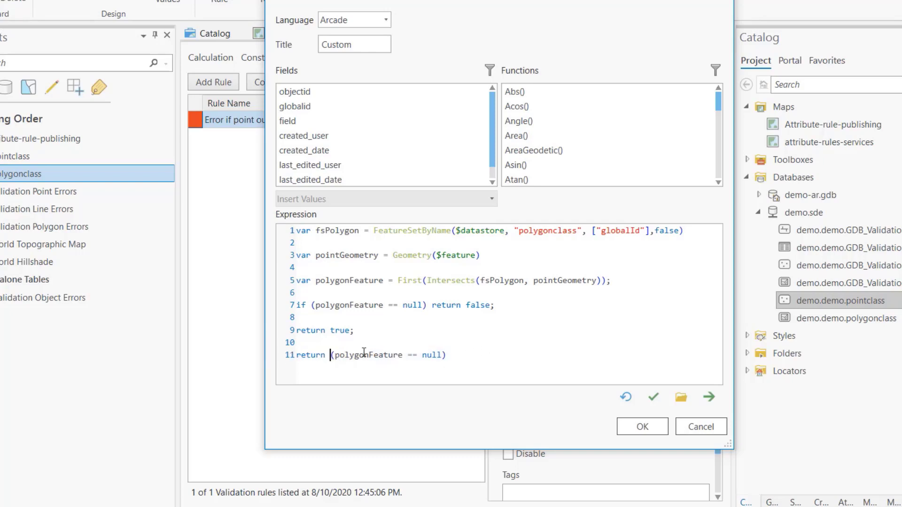
{"action": "type", "text": "!"}
{"action": "left_click_drag", "start_coordinate": [481, 359], "coordinate": [463, 341]}
{"action": "key", "text": "Delete"}
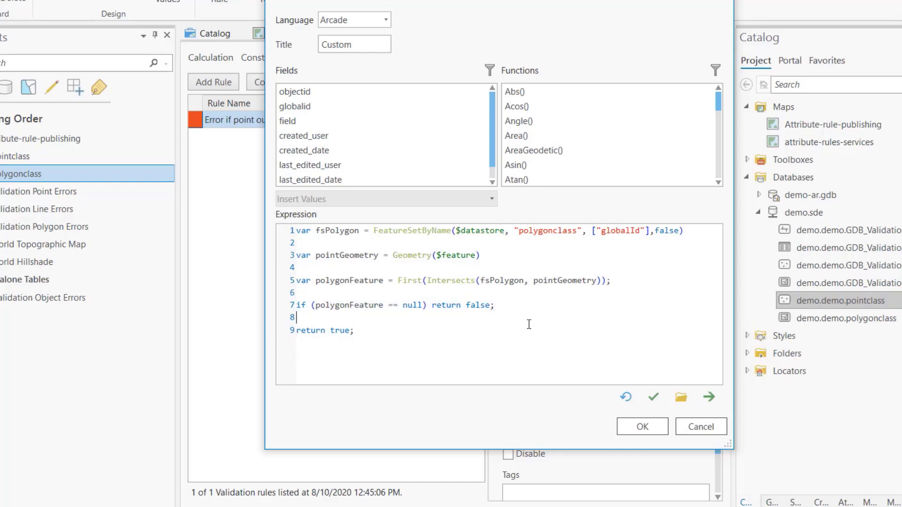
Step: Validate the expression, accept it and save the attribute rule changes of pointclass
{"action": "left_click", "coordinate": [647, 402]}
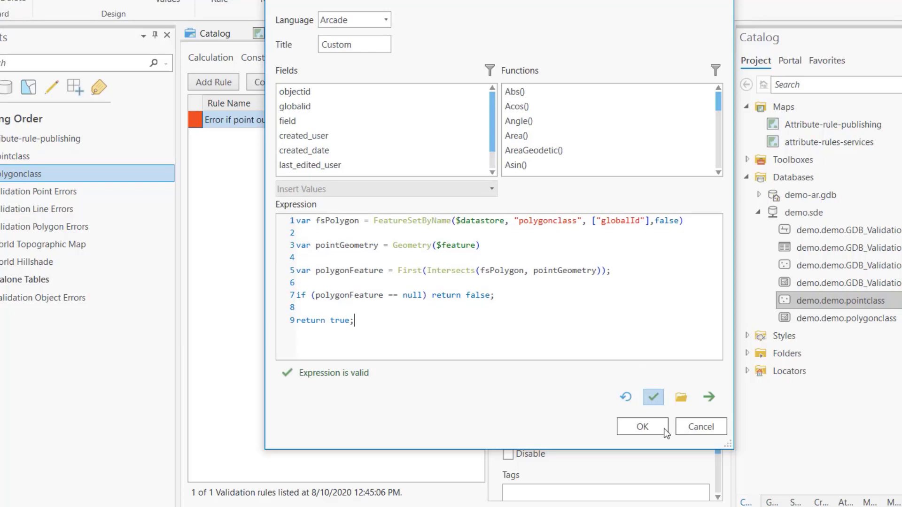
{"action": "left_click", "coordinate": [643, 427]}
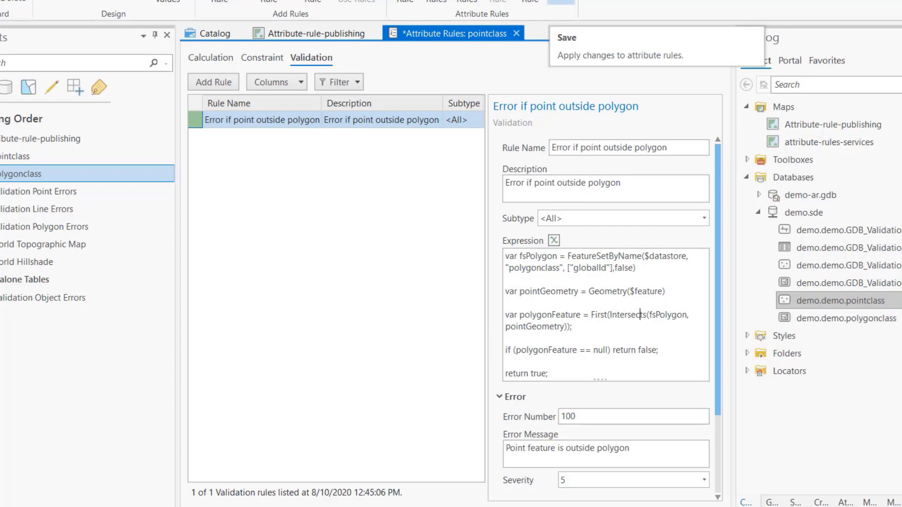
{"action": "left_click", "coordinate": [561, 2]}
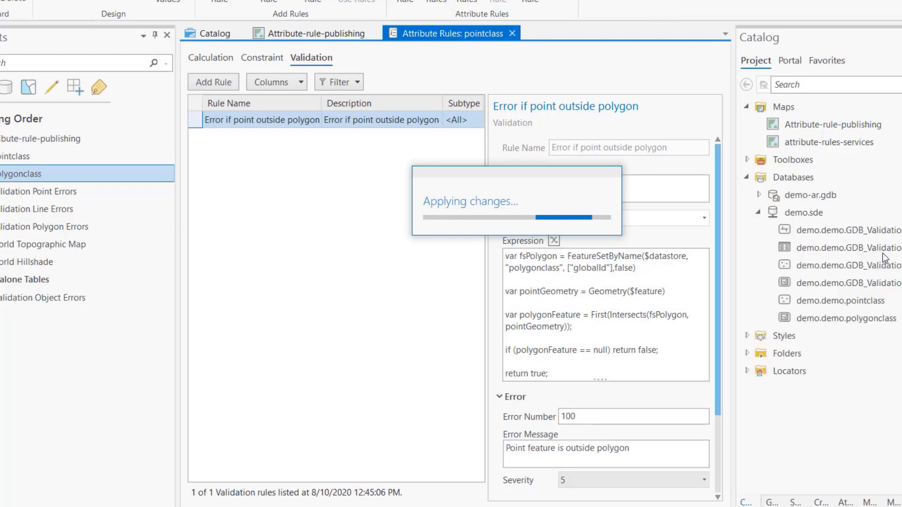
Step: In ArcGIS Server Manager, start the centroid_calculation_service map service
{"action": "mouse_move", "coordinate": [900, 266]}
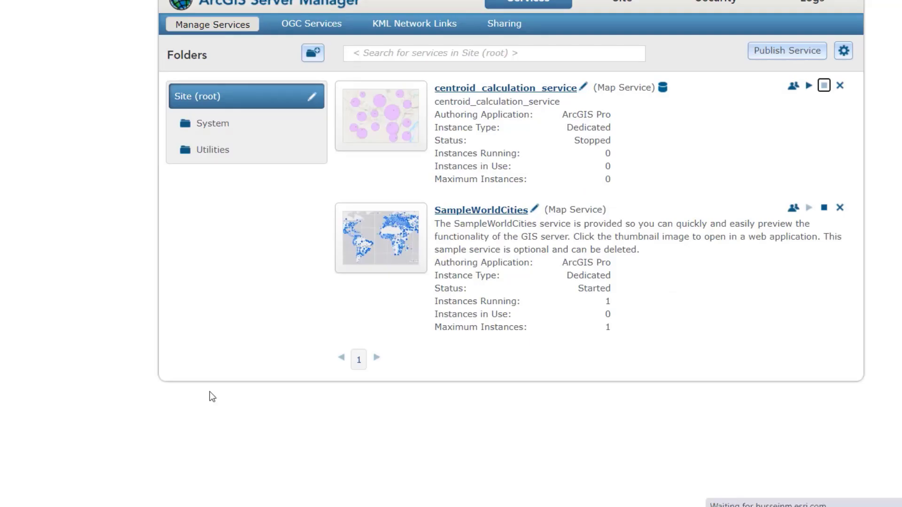
{"action": "left_click", "coordinate": [809, 86]}
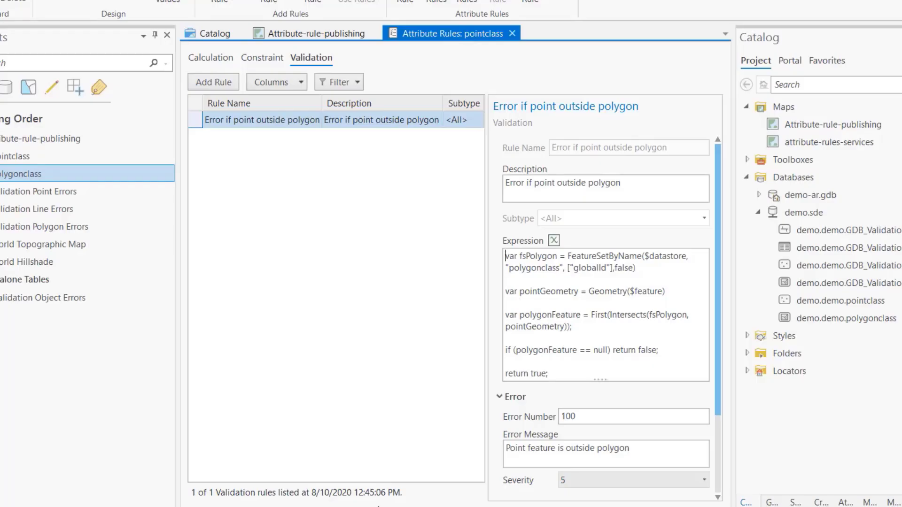
Step: Back in ArcGIS Pro, close the attribute rules view of pointclass and open the attribute-rules-services map
{"action": "mouse_move", "coordinate": [770, 205]}
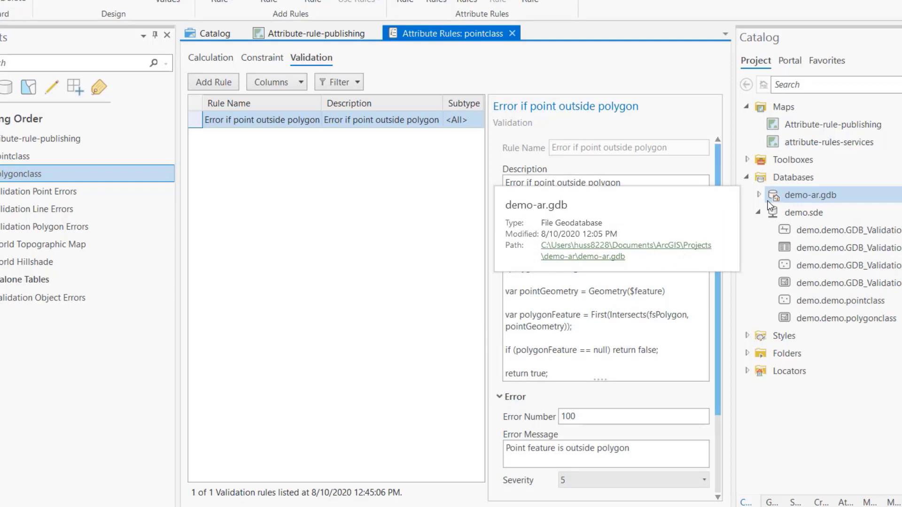
{"action": "left_click", "coordinate": [512, 34]}
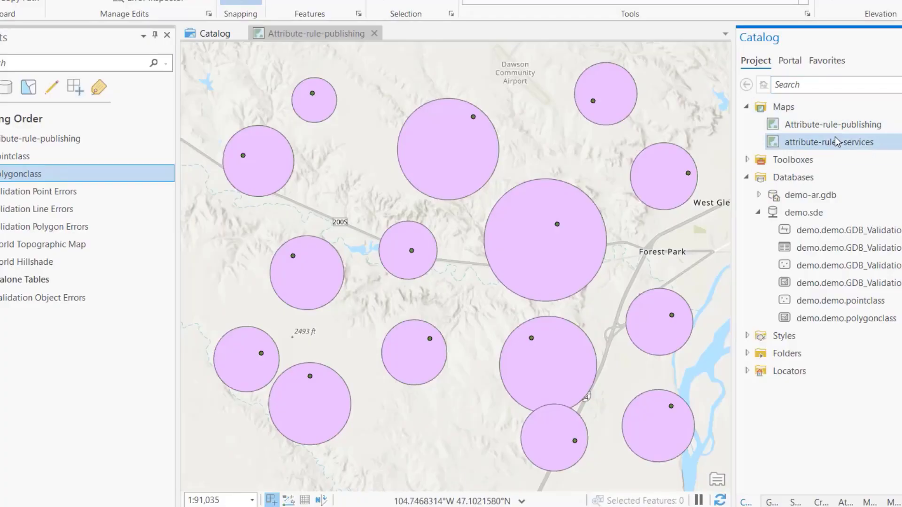
{"action": "double_click", "coordinate": [839, 142]}
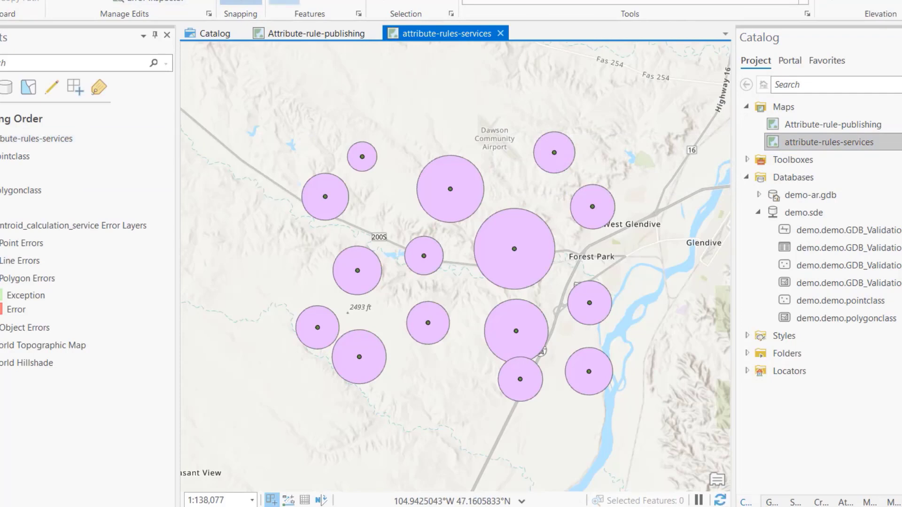
Step: Create three pointclass features in empty areas of the map outside all the polygons
{"action": "left_click", "coordinate": [284, 2]}
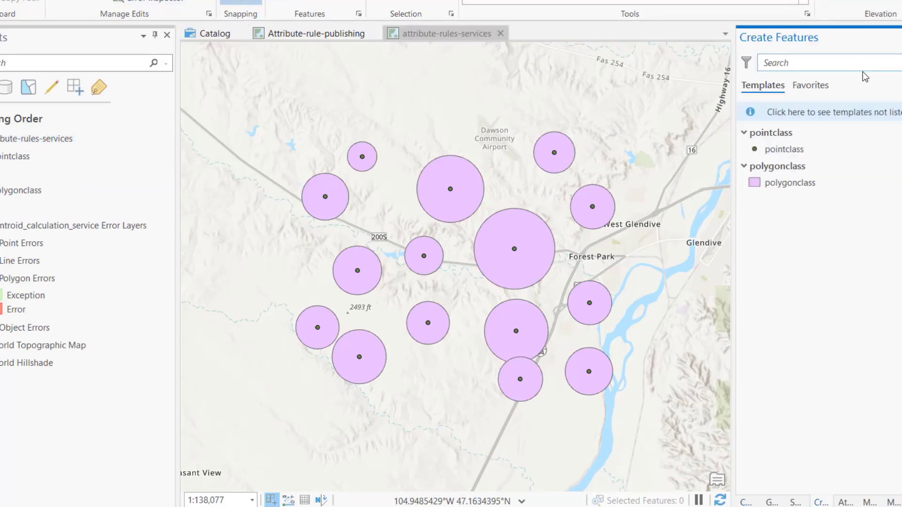
{"action": "left_click", "coordinate": [803, 148]}
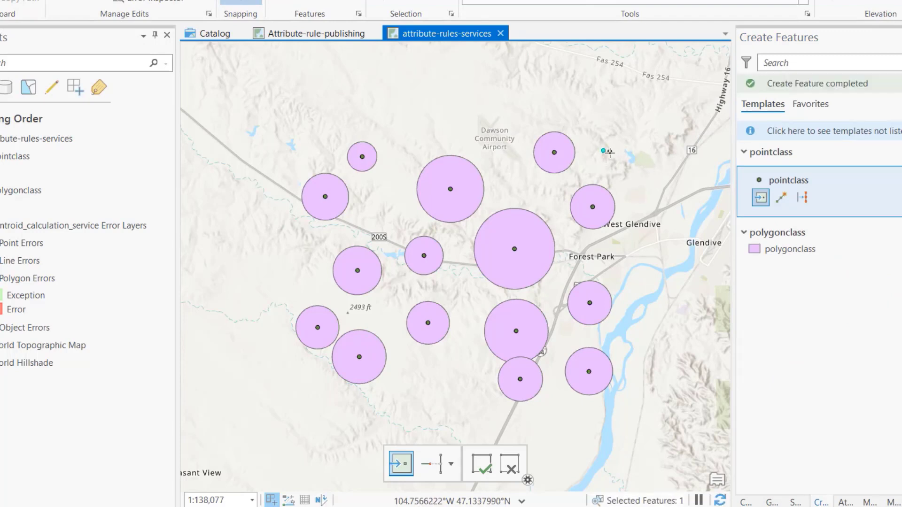
{"action": "left_click", "coordinate": [407, 113]}
{"action": "left_click", "coordinate": [387, 204]}
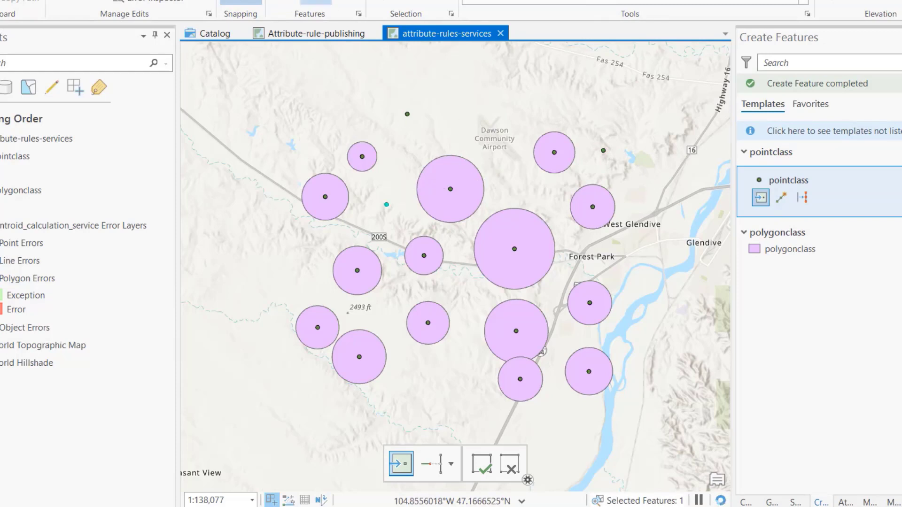
Step: Open the Error Inspector and evaluate the Batch Calculation and Validation rules over the full extent for the centroid_calculation_service source
{"action": "left_click", "coordinate": [23, 191]}
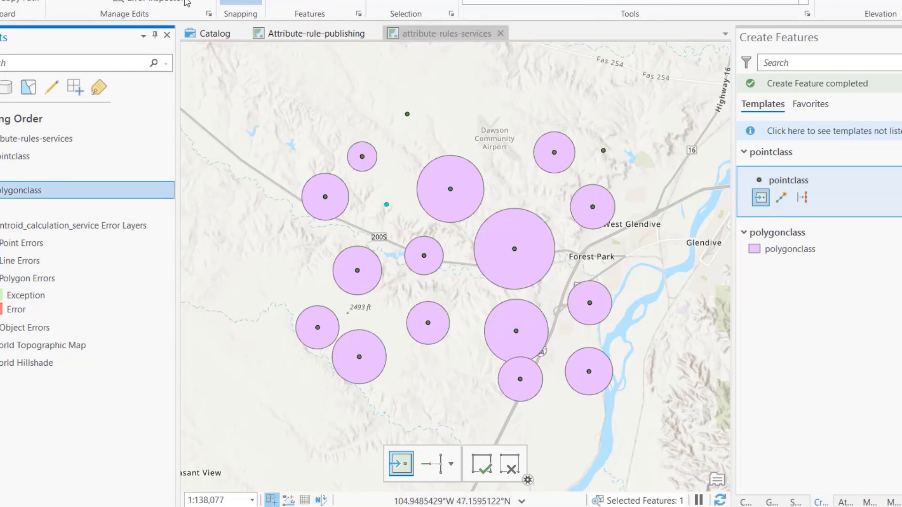
{"action": "left_click", "coordinate": [186, 2]}
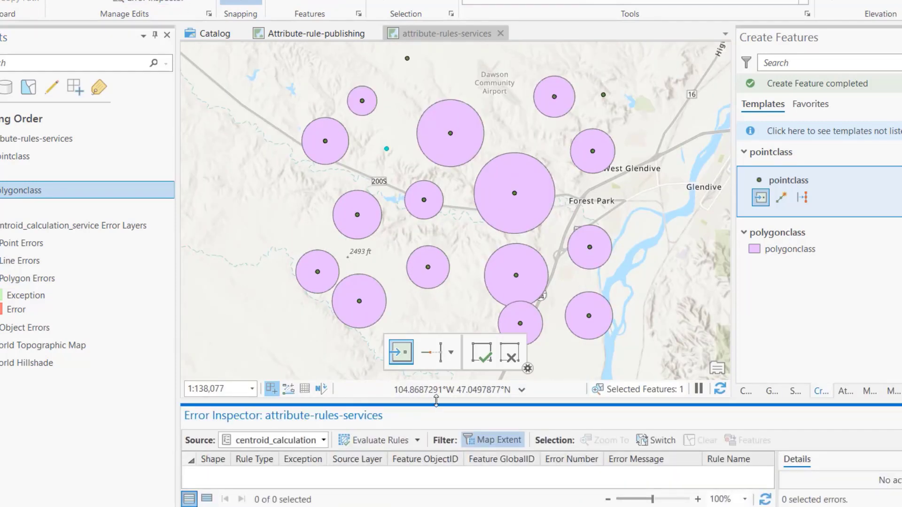
{"action": "left_click", "coordinate": [418, 440]}
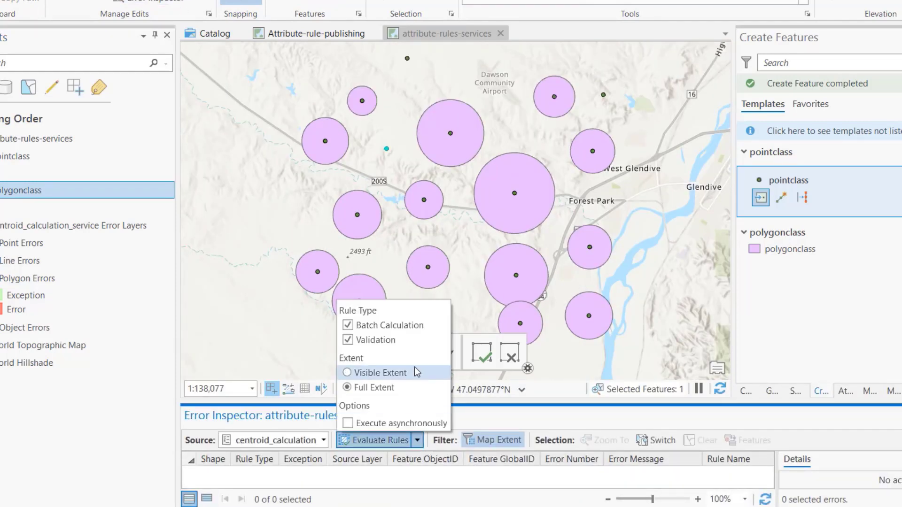
{"action": "left_click", "coordinate": [523, 409]}
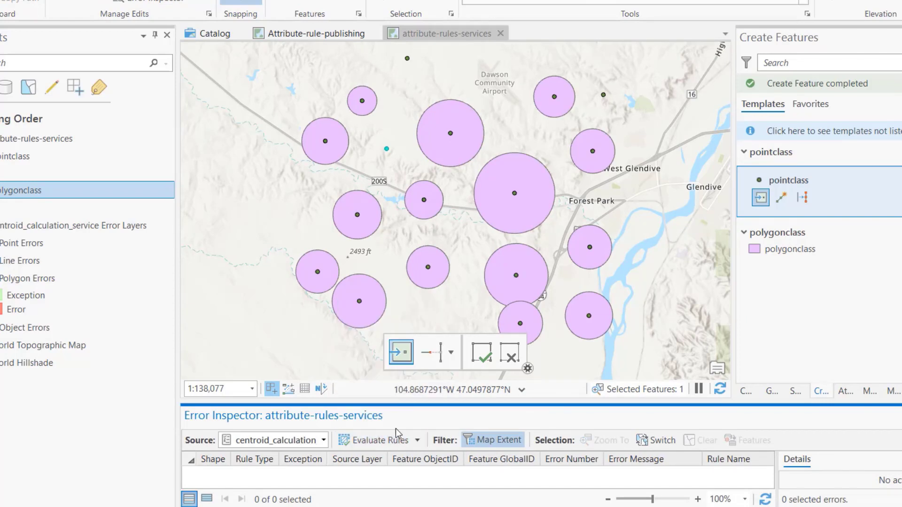
{"action": "left_click", "coordinate": [417, 441]}
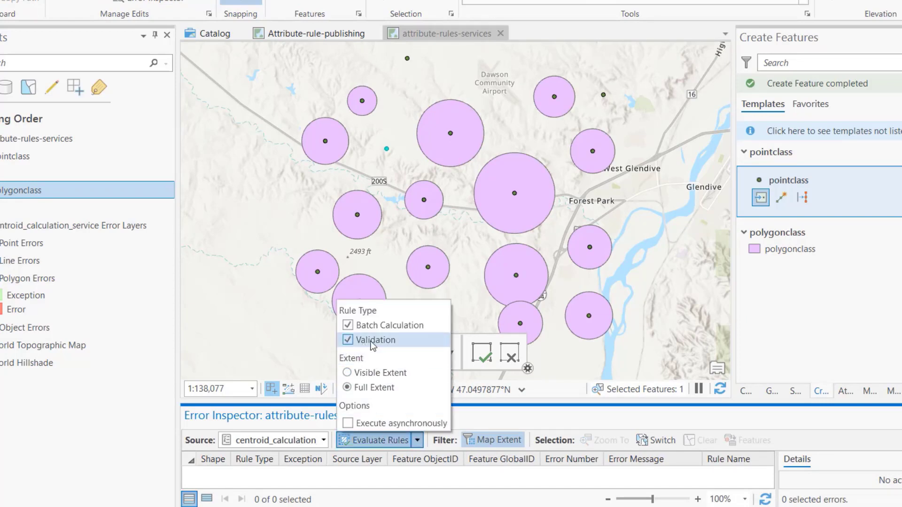
{"action": "left_click", "coordinate": [491, 423]}
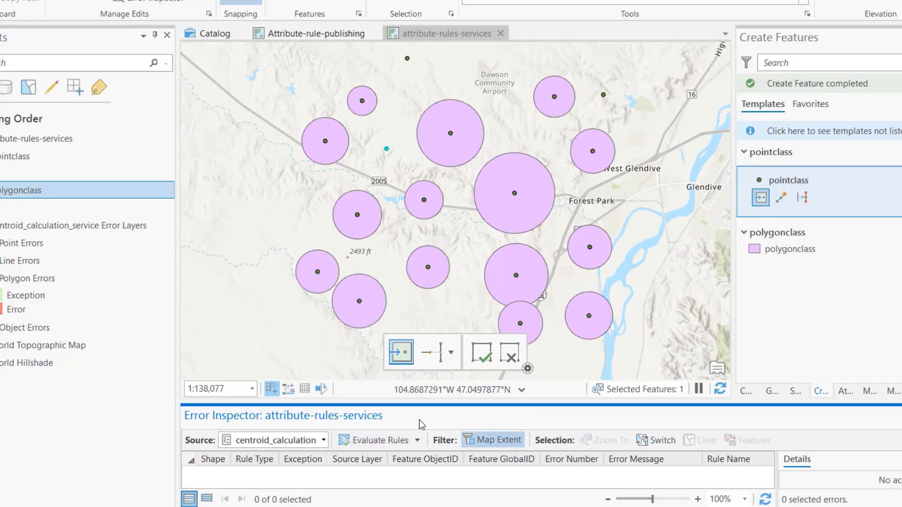
{"action": "left_click", "coordinate": [379, 441]}
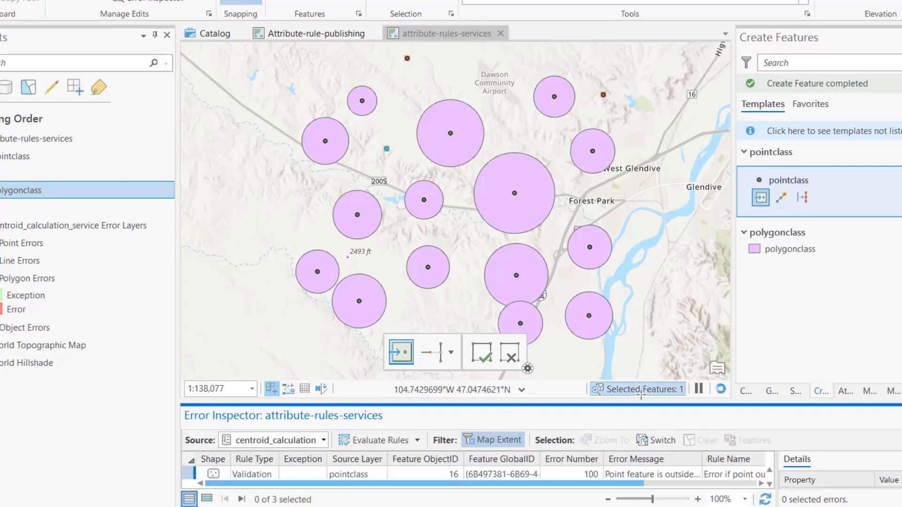
Step: Enlarge the Error Inspector and widen the map extent to examine the validation errors of all the new points
{"action": "left_click_drag", "start_coordinate": [643, 406], "coordinate": [634, 318]}
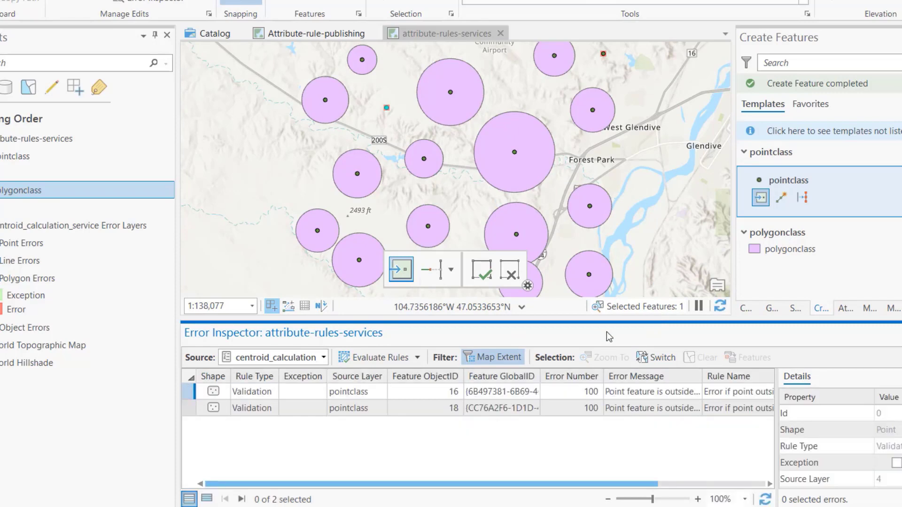
{"action": "scroll", "coordinate": [618, 180], "scroll_direction": "down", "scroll_amount": 2}
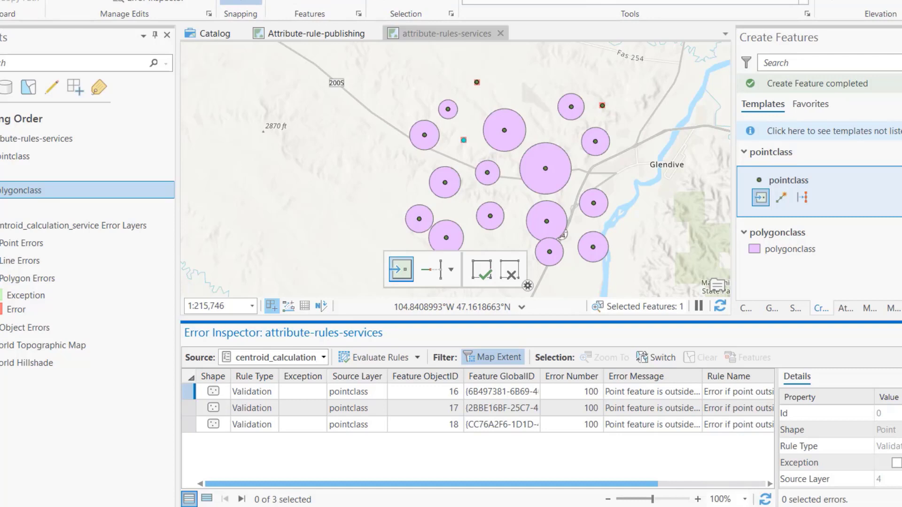
{"action": "left_click", "coordinate": [603, 106]}
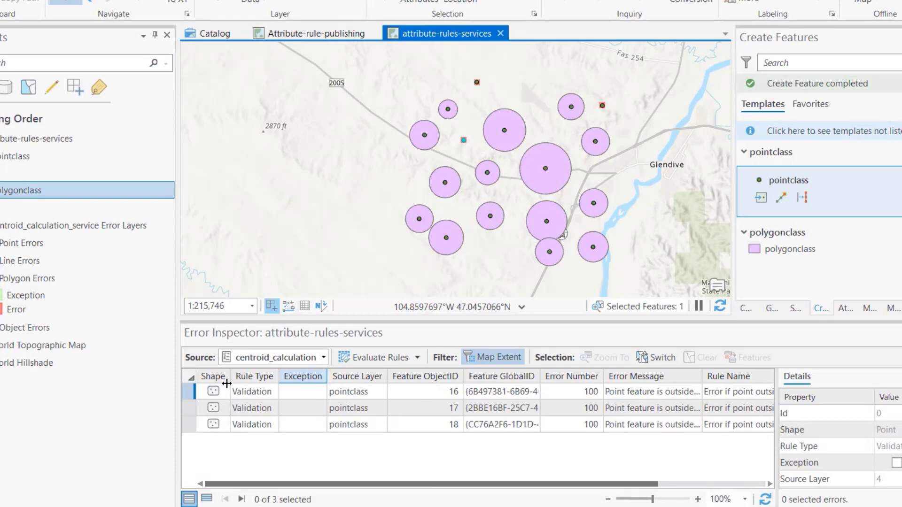
Step: Zoom the map to the validation errors of the features with ObjectID 16 and 17, one after the other
{"action": "left_click", "coordinate": [189, 392]}
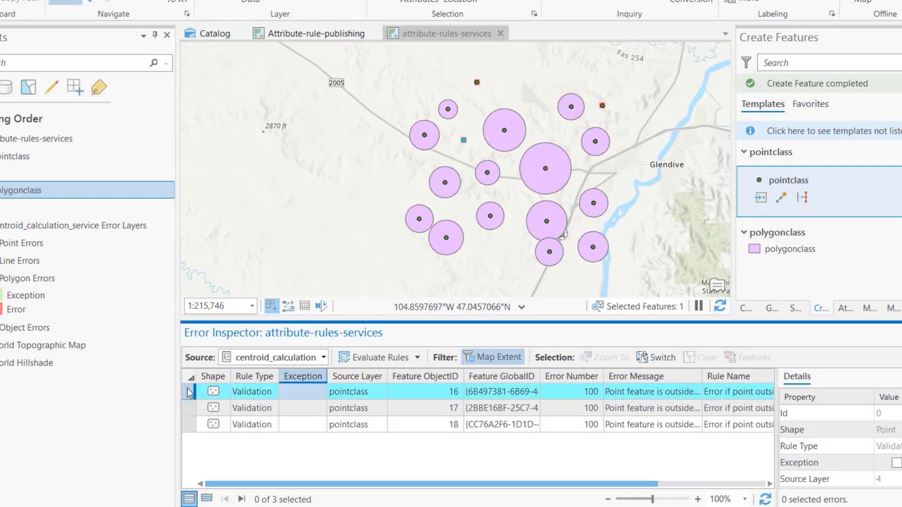
{"action": "right_click", "coordinate": [190, 392]}
{"action": "left_click", "coordinate": [261, 283]}
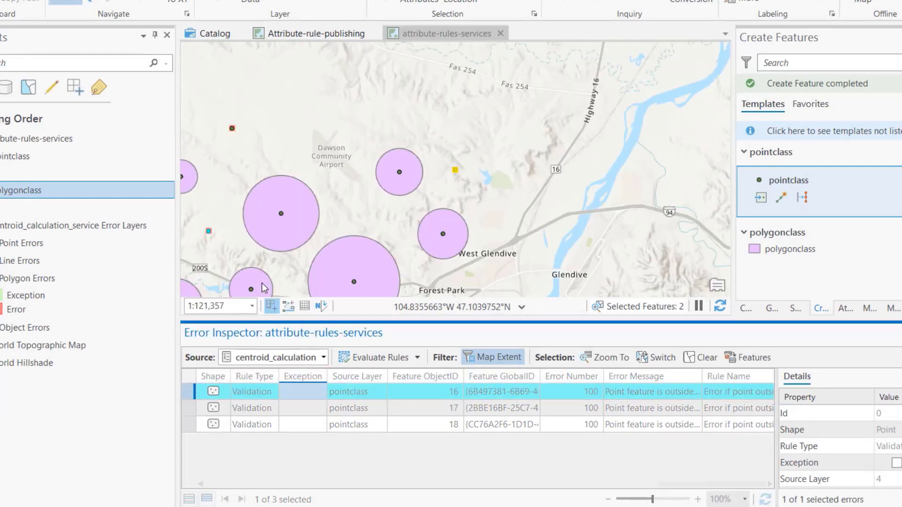
{"action": "left_click", "coordinate": [188, 404]}
{"action": "right_click", "coordinate": [188, 404]}
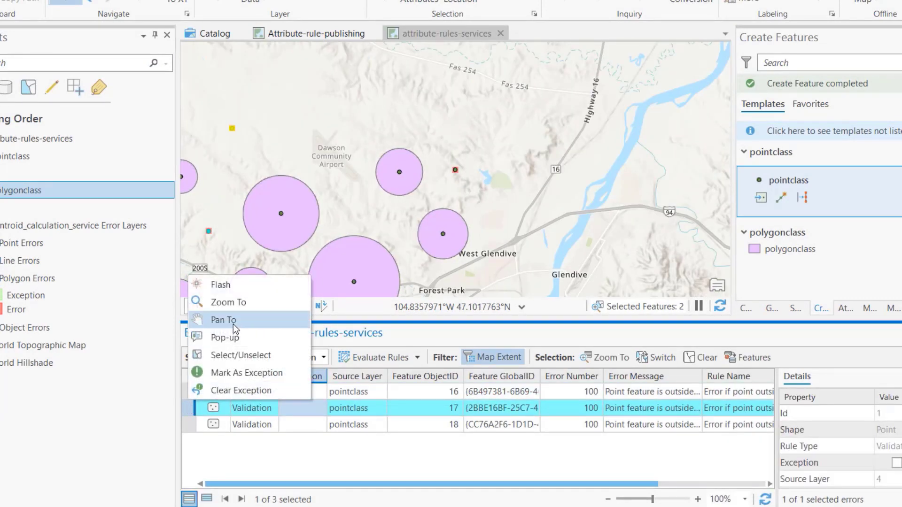
{"action": "left_click", "coordinate": [244, 302]}
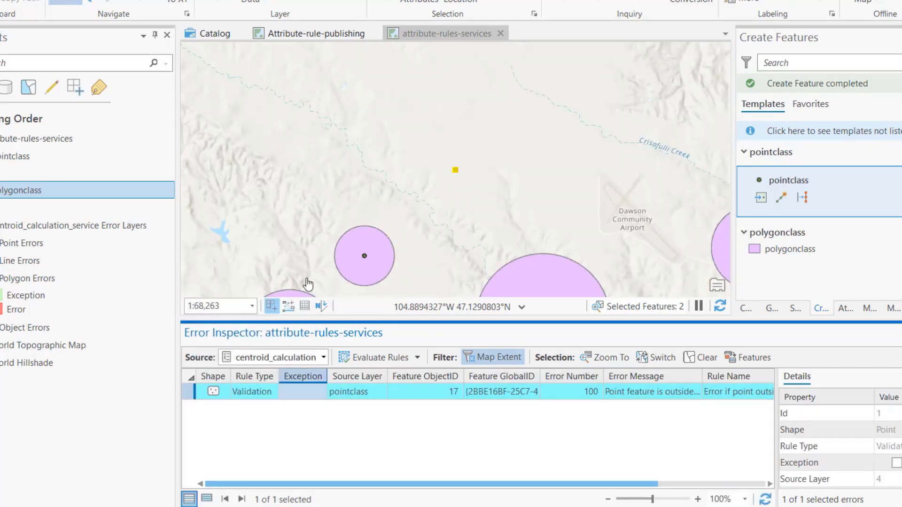
Step: Draw a four-sided polygonclass feature around the northernmost pointclass feature that lies outside the circles
{"action": "scroll", "coordinate": [469, 143], "scroll_direction": "down", "scroll_amount": 3}
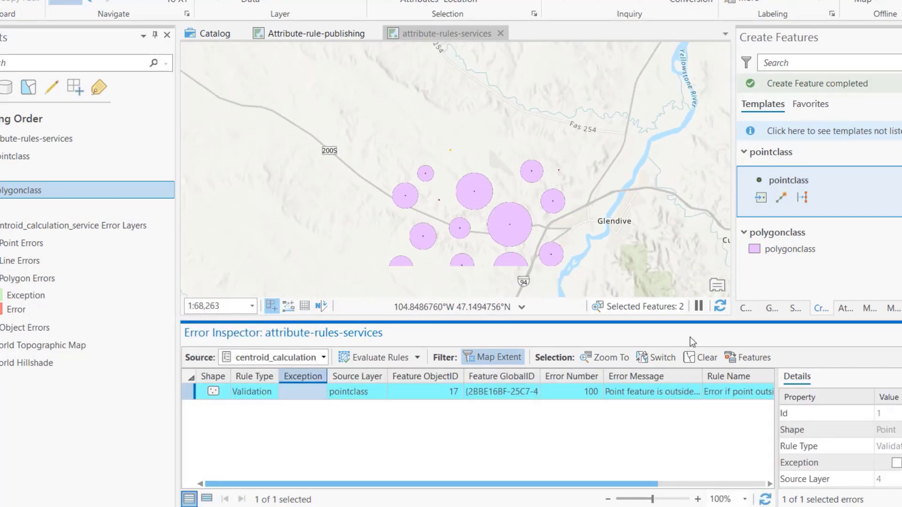
{"action": "left_click_drag", "start_coordinate": [589, 131], "coordinate": [591, 64]}
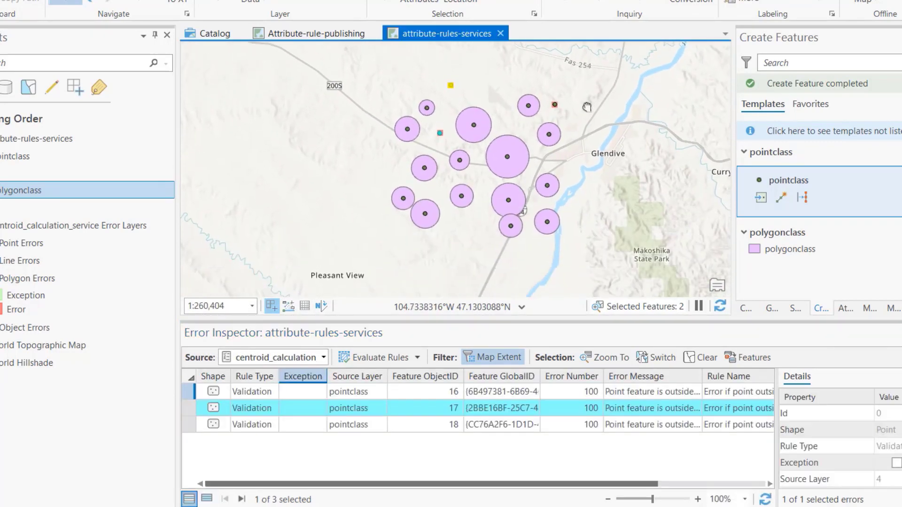
{"action": "scroll", "coordinate": [570, 90], "scroll_direction": "up", "scroll_amount": 2}
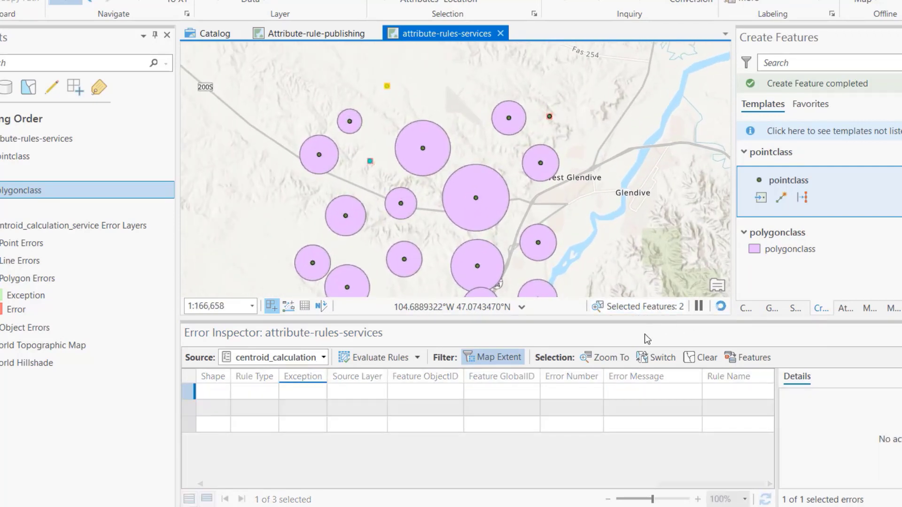
{"action": "left_click_drag", "start_coordinate": [583, 172], "coordinate": [605, 167]}
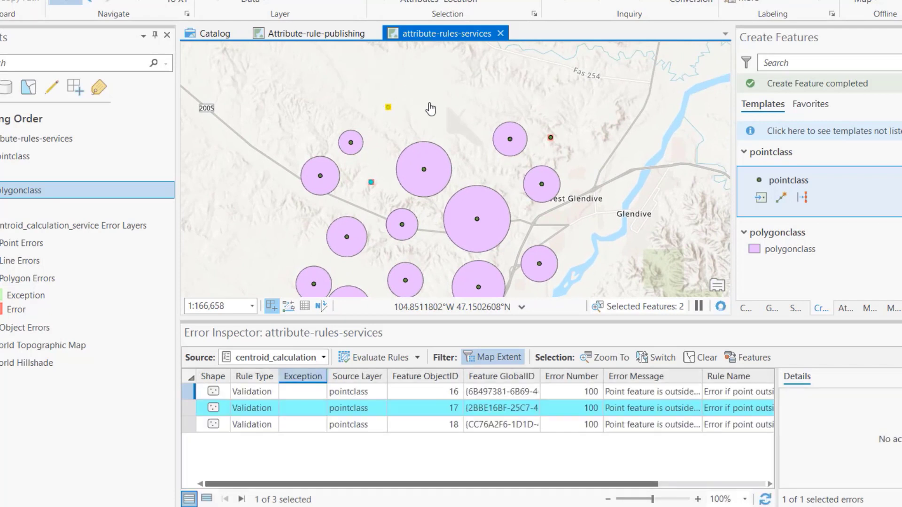
{"action": "left_click", "coordinate": [781, 249]}
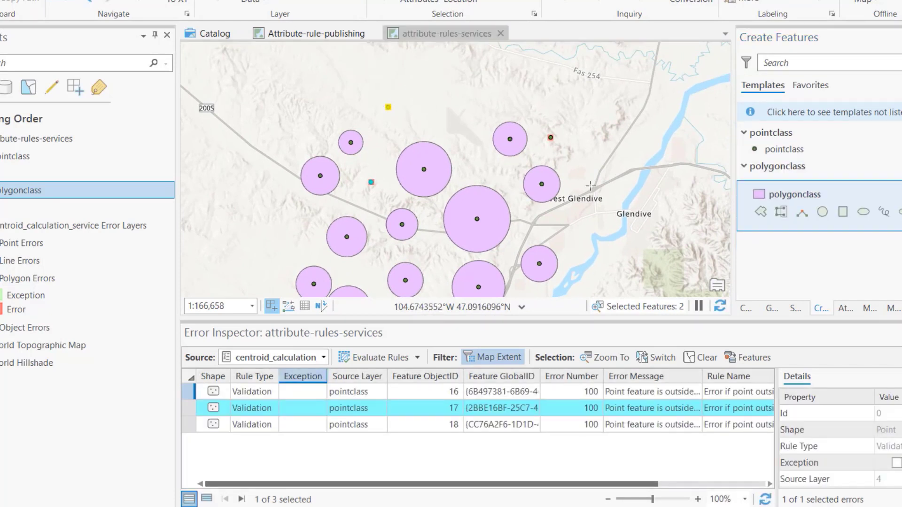
{"action": "left_click", "coordinate": [376, 96]}
{"action": "left_click", "coordinate": [407, 98]}
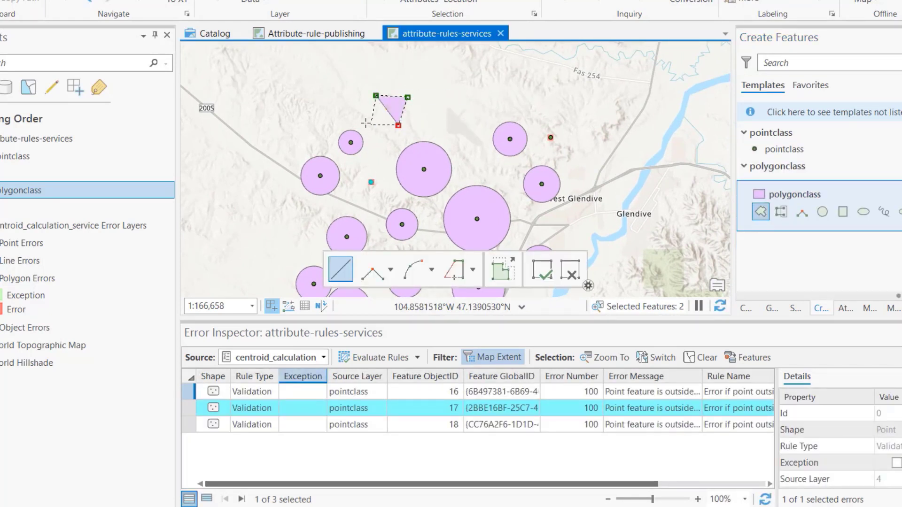
{"action": "left_click", "coordinate": [400, 126]}
{"action": "double_click", "coordinate": [363, 122]}
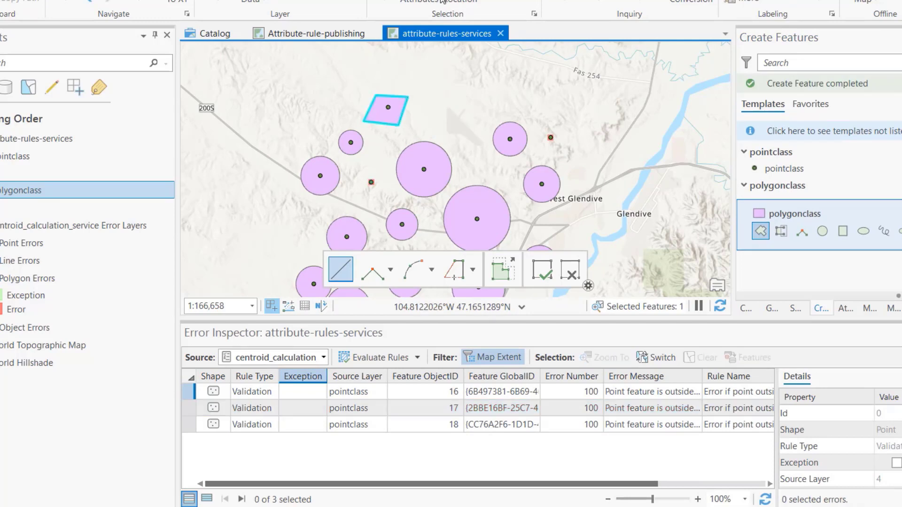
Step: Move the point inside the new polygon slightly southwest, keeping it within the boundary, and evaluate the rules again
{"action": "left_click", "coordinate": [505, 0]}
{"action": "left_click", "coordinate": [384, 1]}
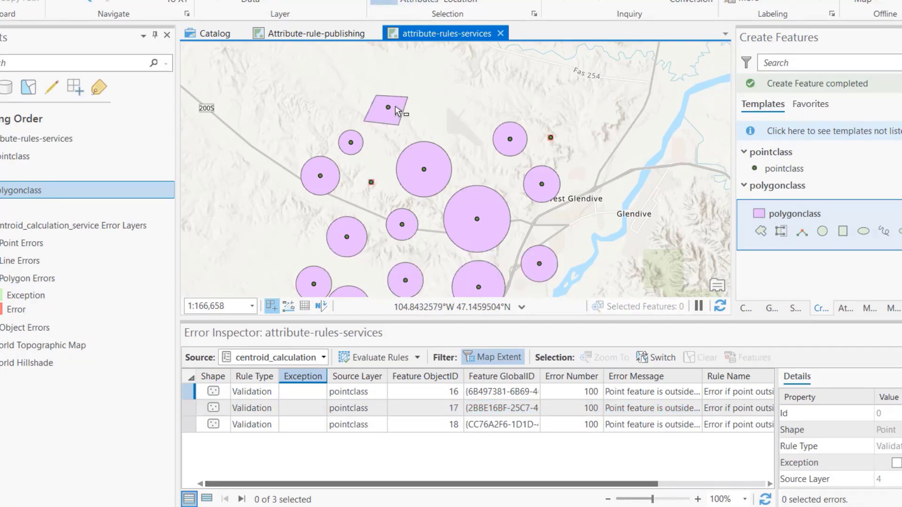
{"action": "left_click", "coordinate": [389, 109]}
{"action": "left_click", "coordinate": [388, 108]}
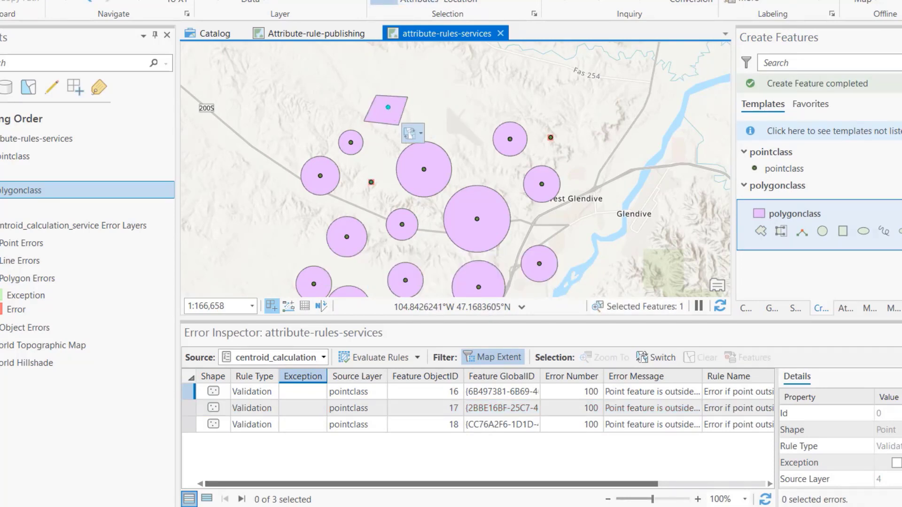
{"action": "left_click", "coordinate": [163, 0]}
{"action": "left_click", "coordinate": [491, 1]}
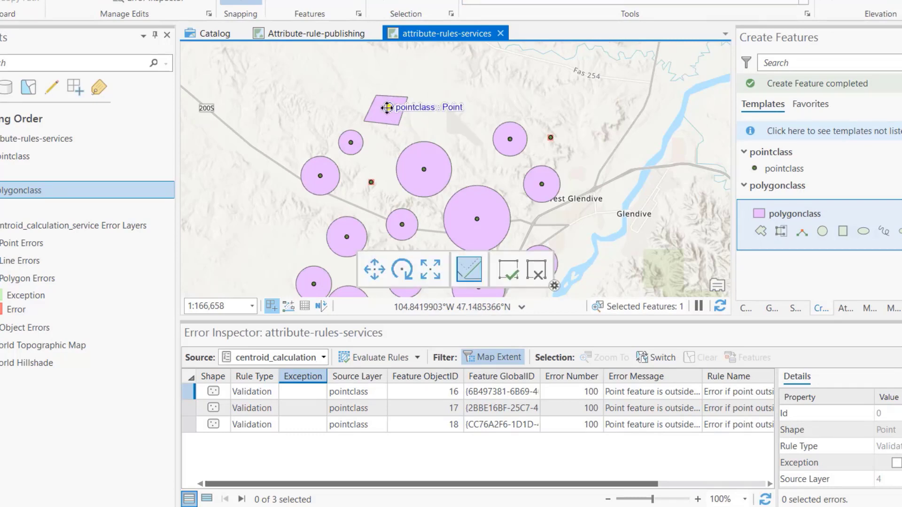
{"action": "left_click_drag", "start_coordinate": [387, 108], "coordinate": [381, 112]}
{"action": "left_click", "coordinate": [454, 107]}
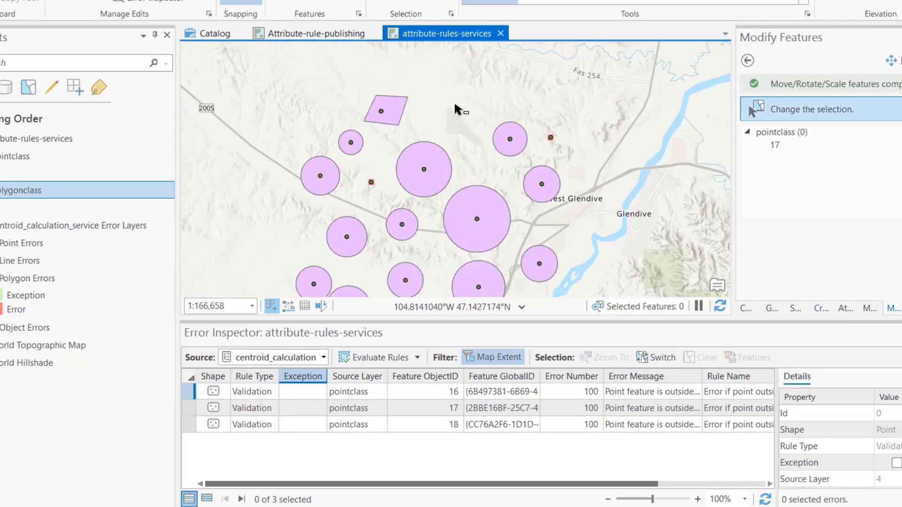
{"action": "left_click", "coordinate": [367, 357]}
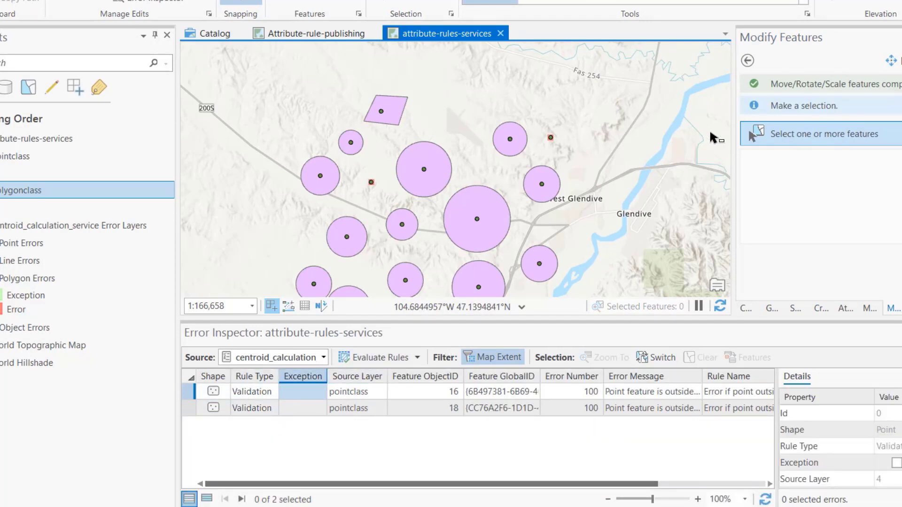
Step: Draw a small polygonclass feature around the uncovered point northeast of the circles
{"action": "left_click", "coordinate": [821, 309]}
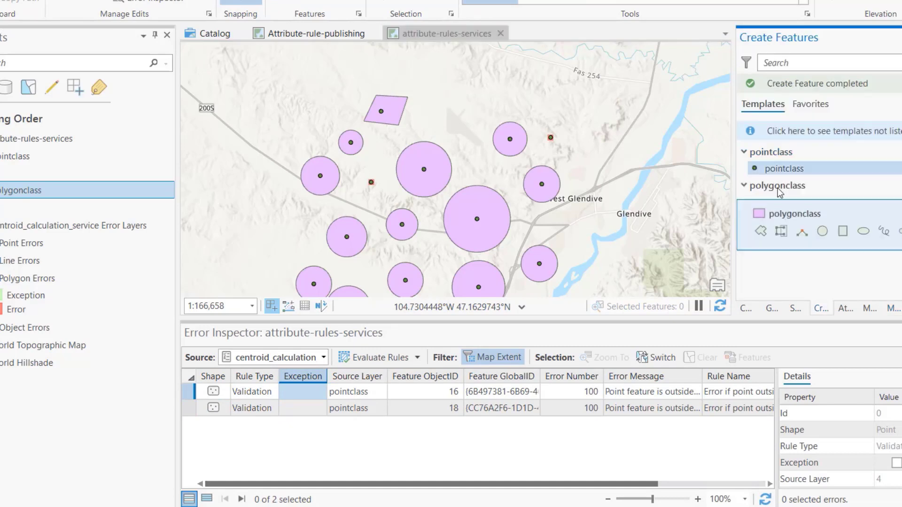
{"action": "left_click", "coordinate": [761, 231]}
{"action": "left_click", "coordinate": [545, 117]}
{"action": "left_click", "coordinate": [574, 140]}
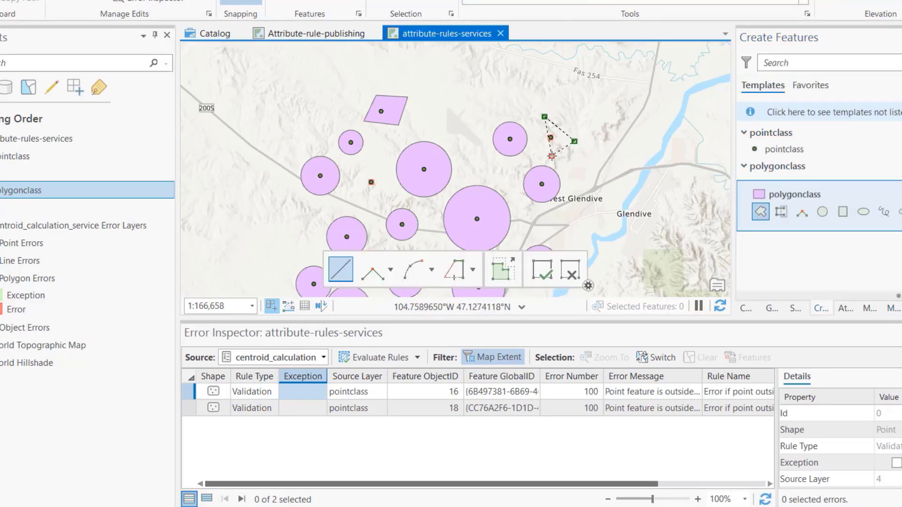
{"action": "double_click", "coordinate": [538, 156]}
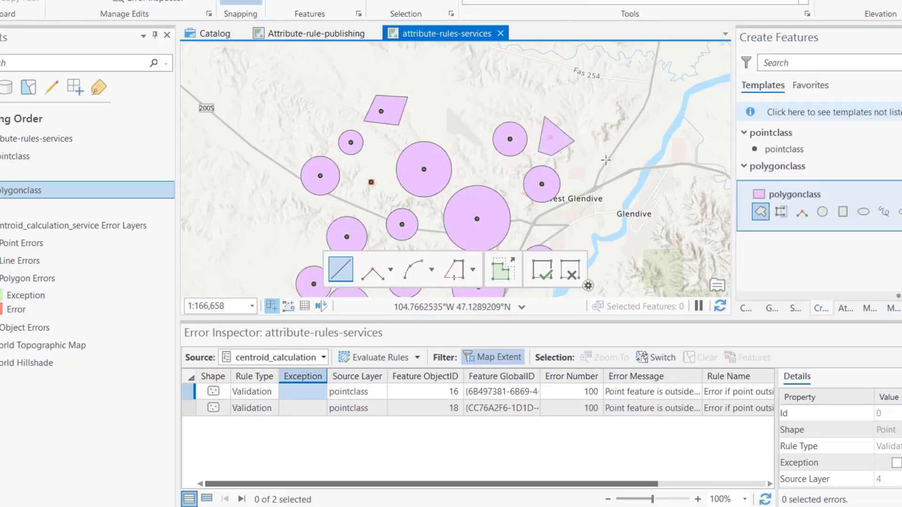
Step: Draw a four-sided polygonclass feature around the remaining uncovered western point and evaluate the rules
{"action": "left_click", "coordinate": [361, 167]}
{"action": "left_click", "coordinate": [382, 180]}
{"action": "left_click", "coordinate": [379, 203]}
{"action": "double_click", "coordinate": [360, 197]}
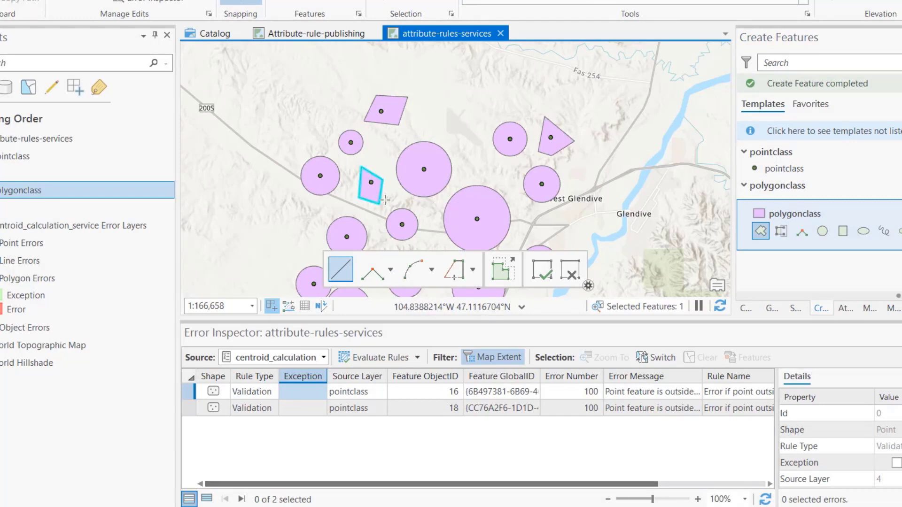
{"action": "left_click", "coordinate": [370, 360]}
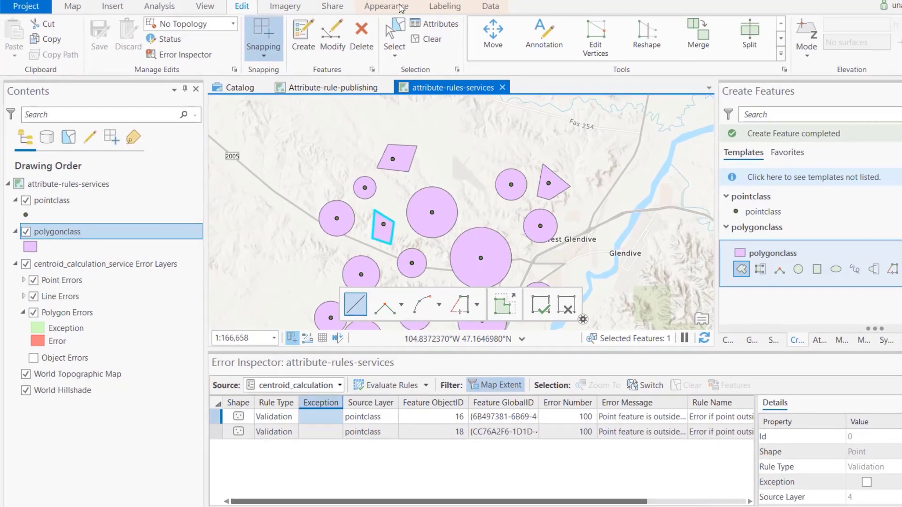
Step: Select the point in the new eastern polygon and examine the Validation status in its pop-up
{"action": "left_click", "coordinate": [394, 38]}
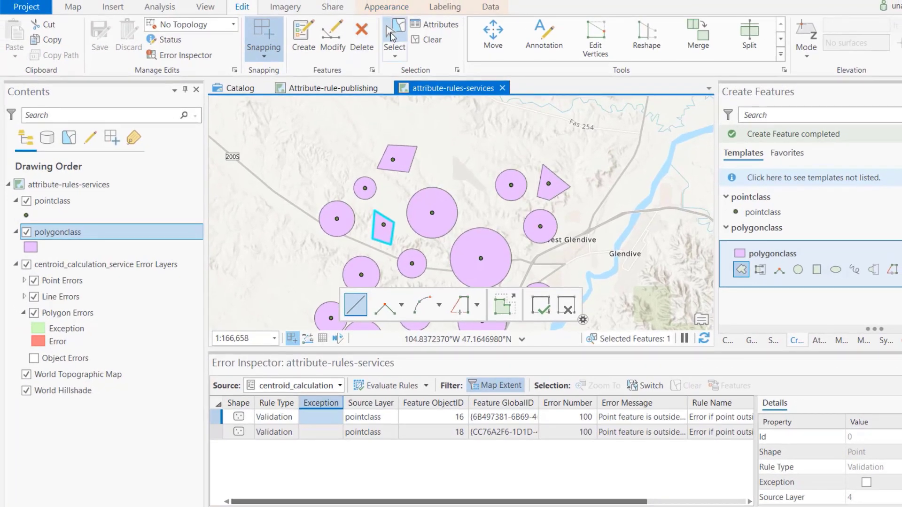
{"action": "left_click", "coordinate": [548, 184]}
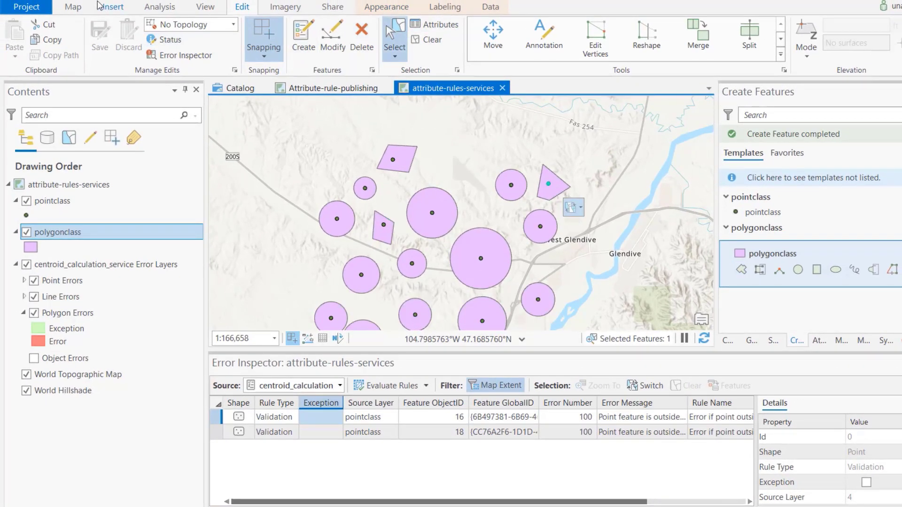
{"action": "left_click", "coordinate": [75, 6]}
{"action": "left_click", "coordinate": [104, 33]}
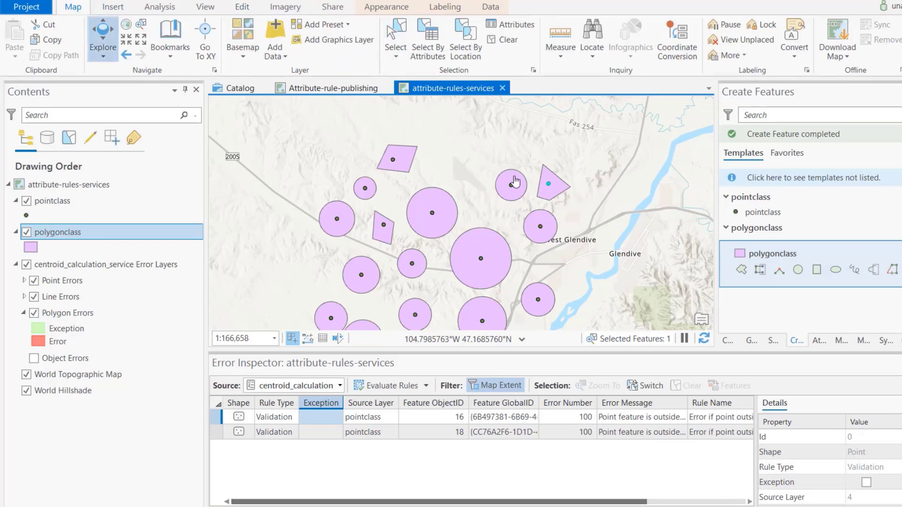
{"action": "left_click", "coordinate": [548, 189]}
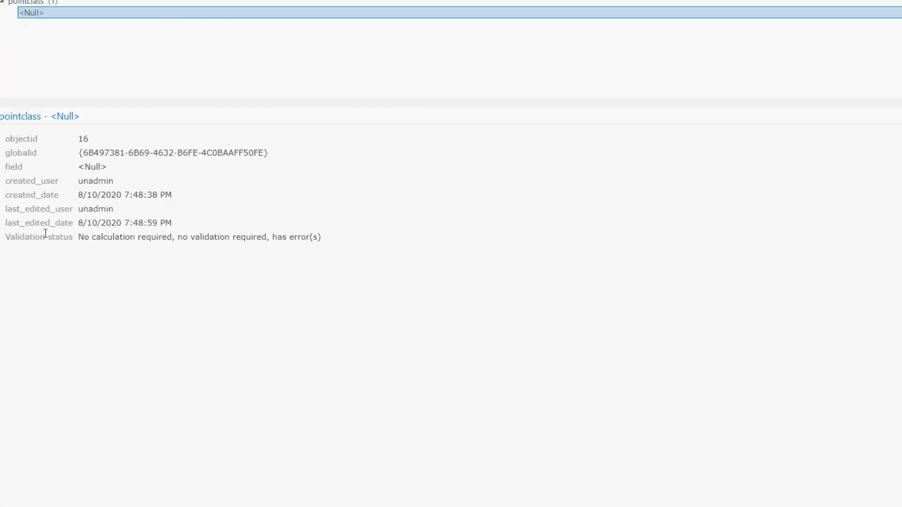
{"action": "left_click_drag", "start_coordinate": [7, 240], "coordinate": [73, 241]}
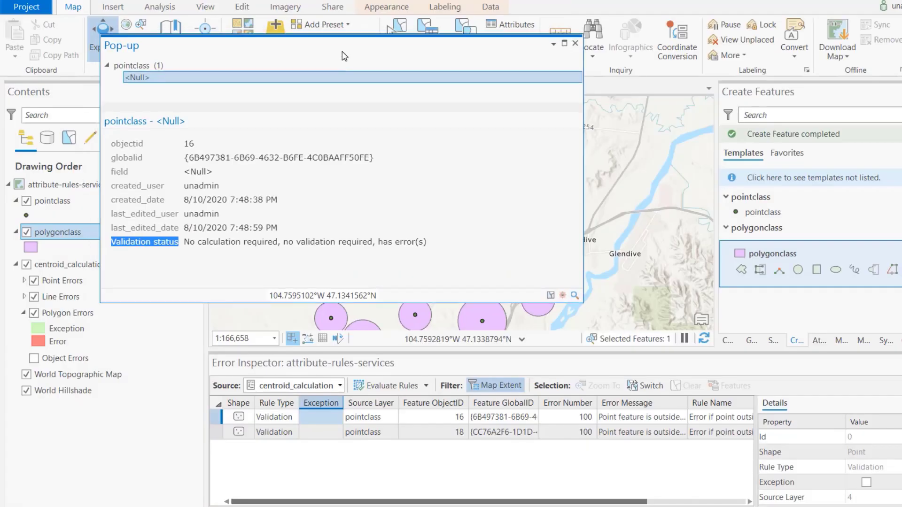
{"action": "left_click_drag", "start_coordinate": [440, 46], "coordinate": [667, 64]}
{"action": "left_click_drag", "start_coordinate": [409, 256], "coordinate": [600, 257]}
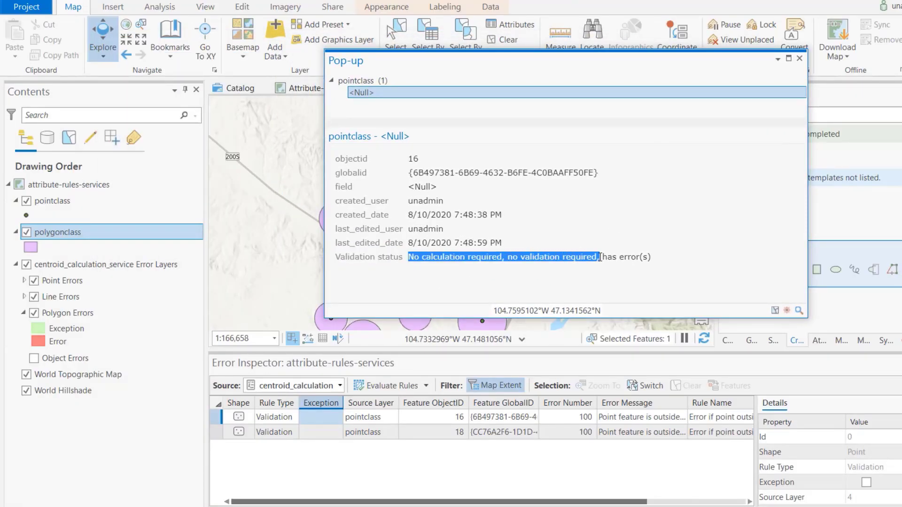
{"action": "left_click", "coordinate": [596, 259]}
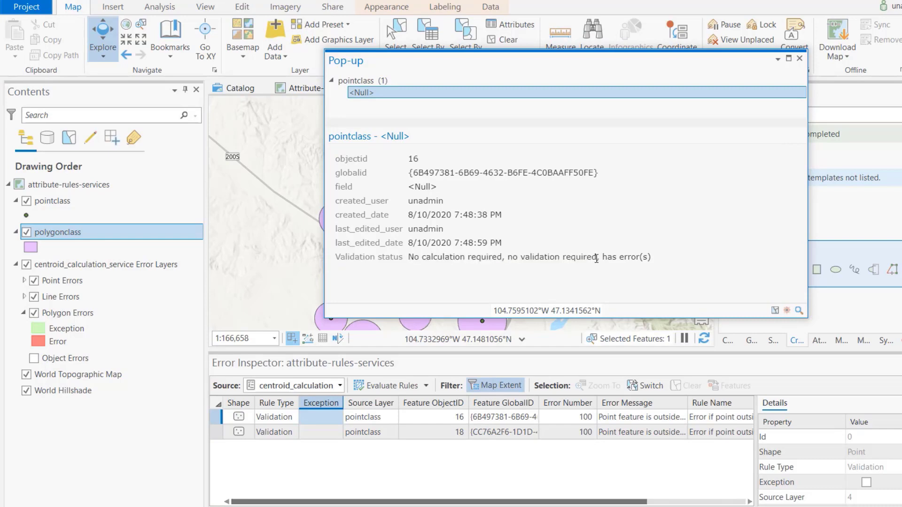
{"action": "left_click", "coordinate": [799, 58]}
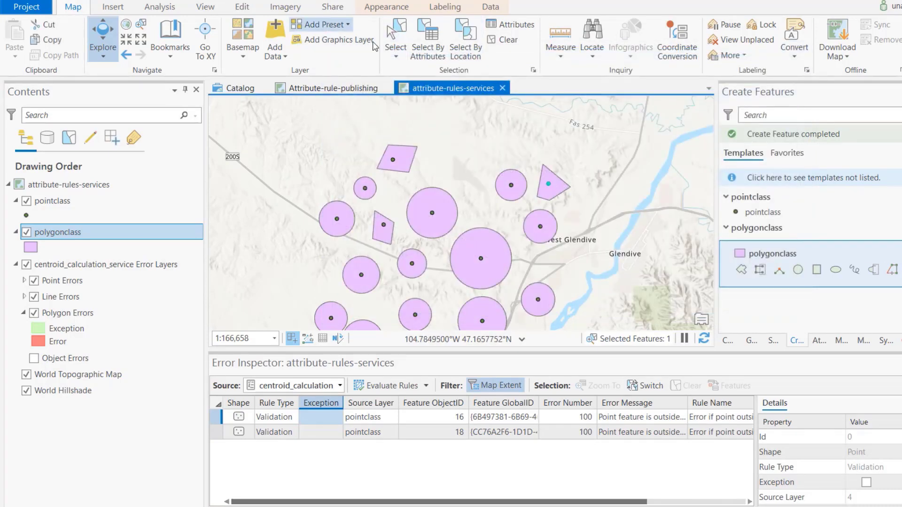
Step: Move the selected point slightly east within the new eastern polygon
{"action": "left_click", "coordinate": [246, 7]}
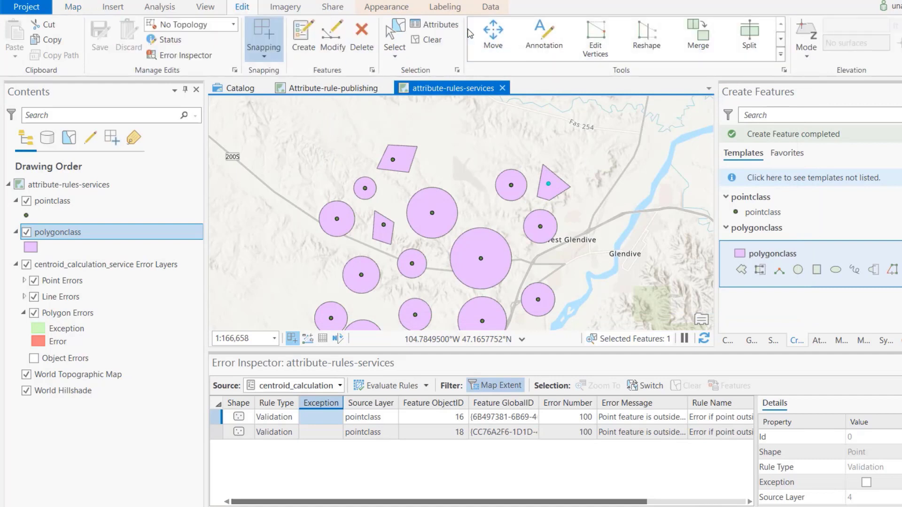
{"action": "left_click", "coordinate": [493, 32]}
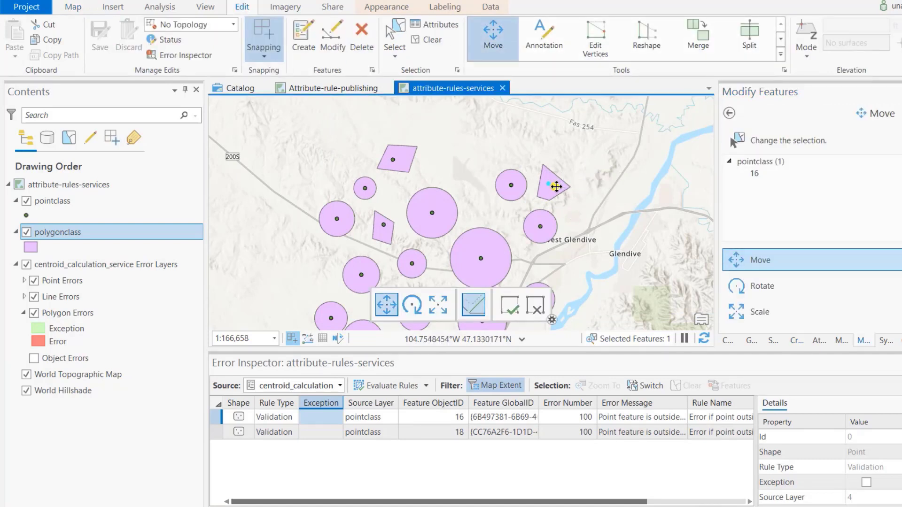
{"action": "left_click_drag", "start_coordinate": [556, 186], "coordinate": [555, 186]}
{"action": "key", "text": "F2"}
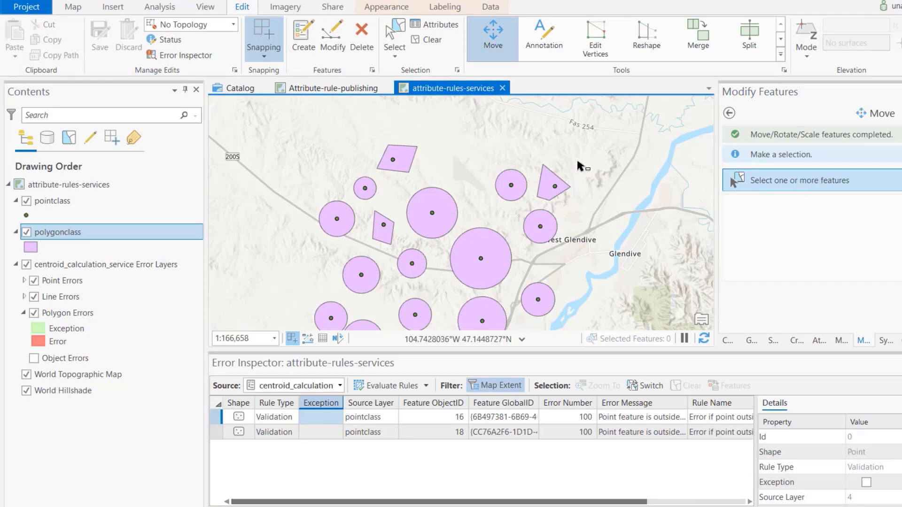
Step: Select the moved eastern point, check its Validation status in the pop-up, and clear the selection
{"action": "left_click", "coordinate": [555, 187]}
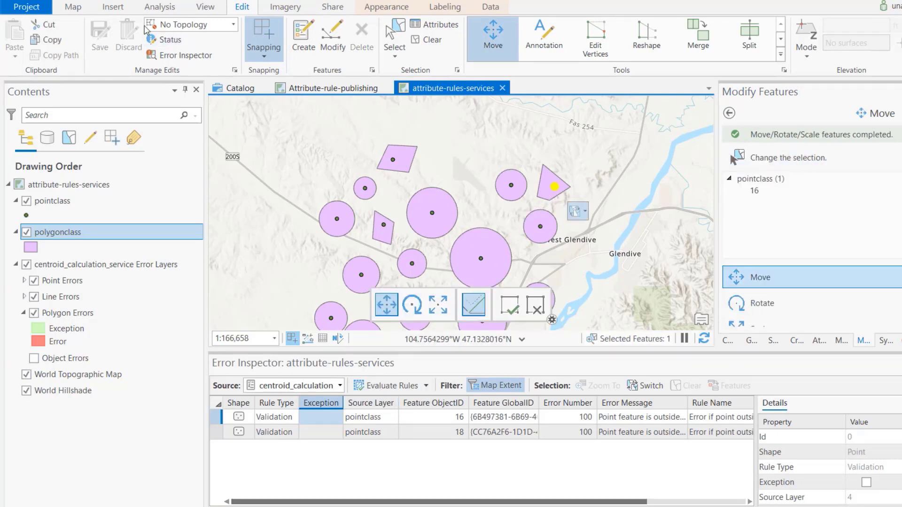
{"action": "left_click", "coordinate": [555, 187]}
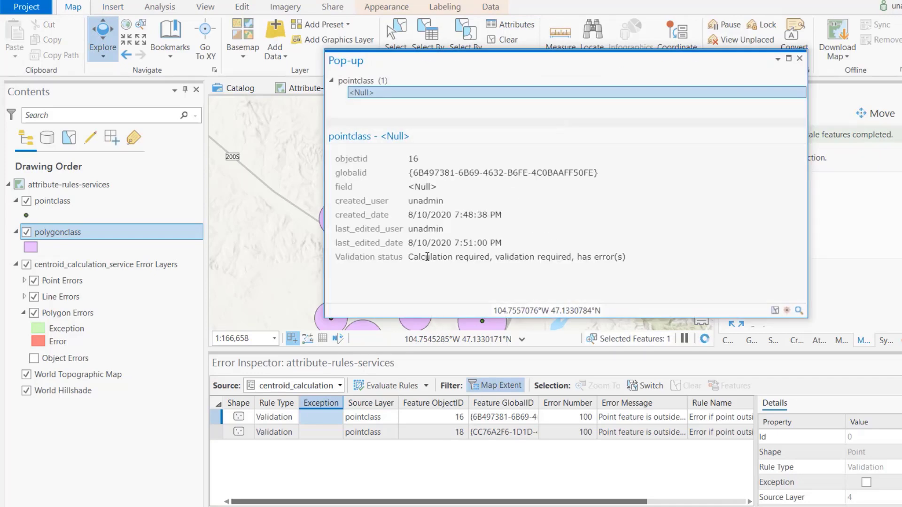
{"action": "left_click_drag", "start_coordinate": [413, 257], "coordinate": [484, 257]}
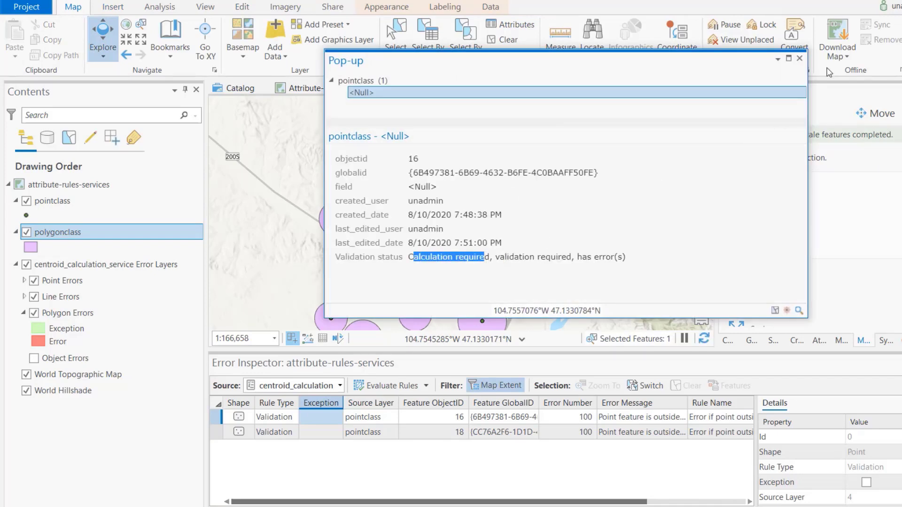
{"action": "left_click", "coordinate": [799, 58]}
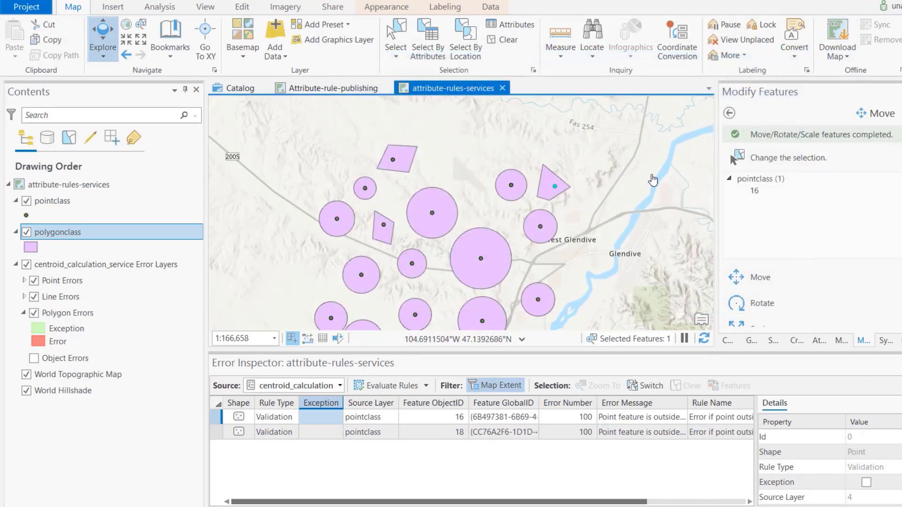
{"action": "left_click", "coordinate": [515, 43]}
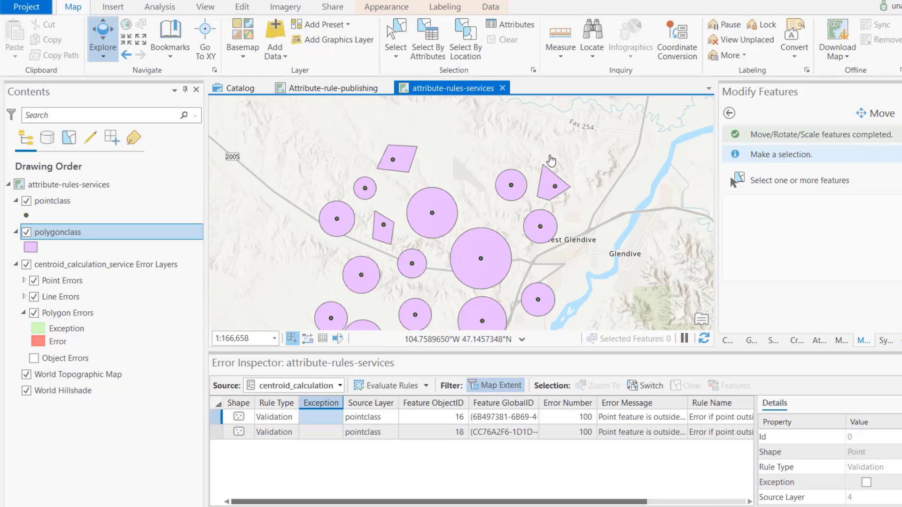
Step: Evaluate the Batch Calculation and Validation rules over the full extent again and review the evaluation options
{"action": "left_click", "coordinate": [386, 386]}
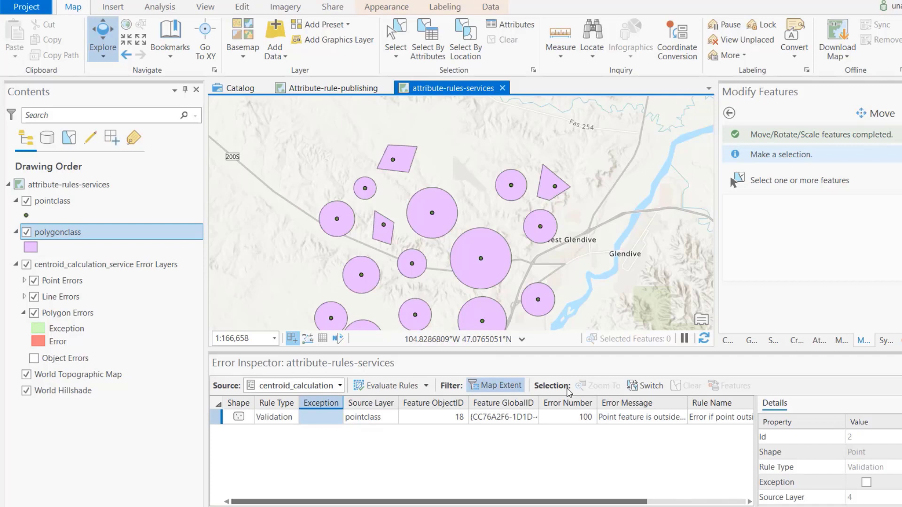
{"action": "left_click", "coordinate": [425, 386]}
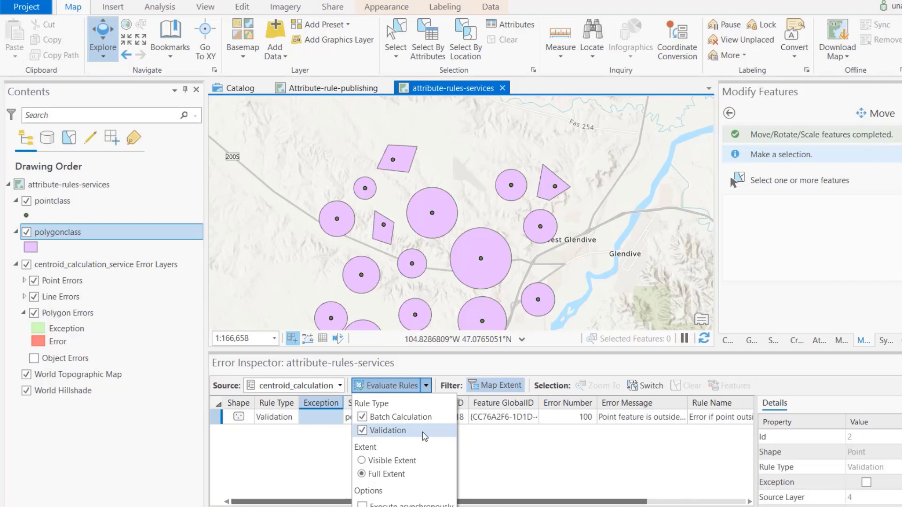
{"action": "left_click", "coordinate": [689, 368]}
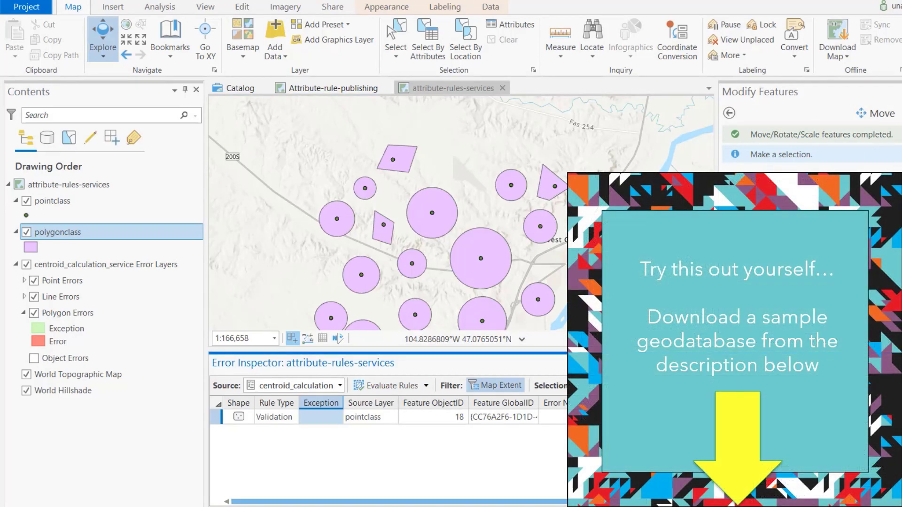